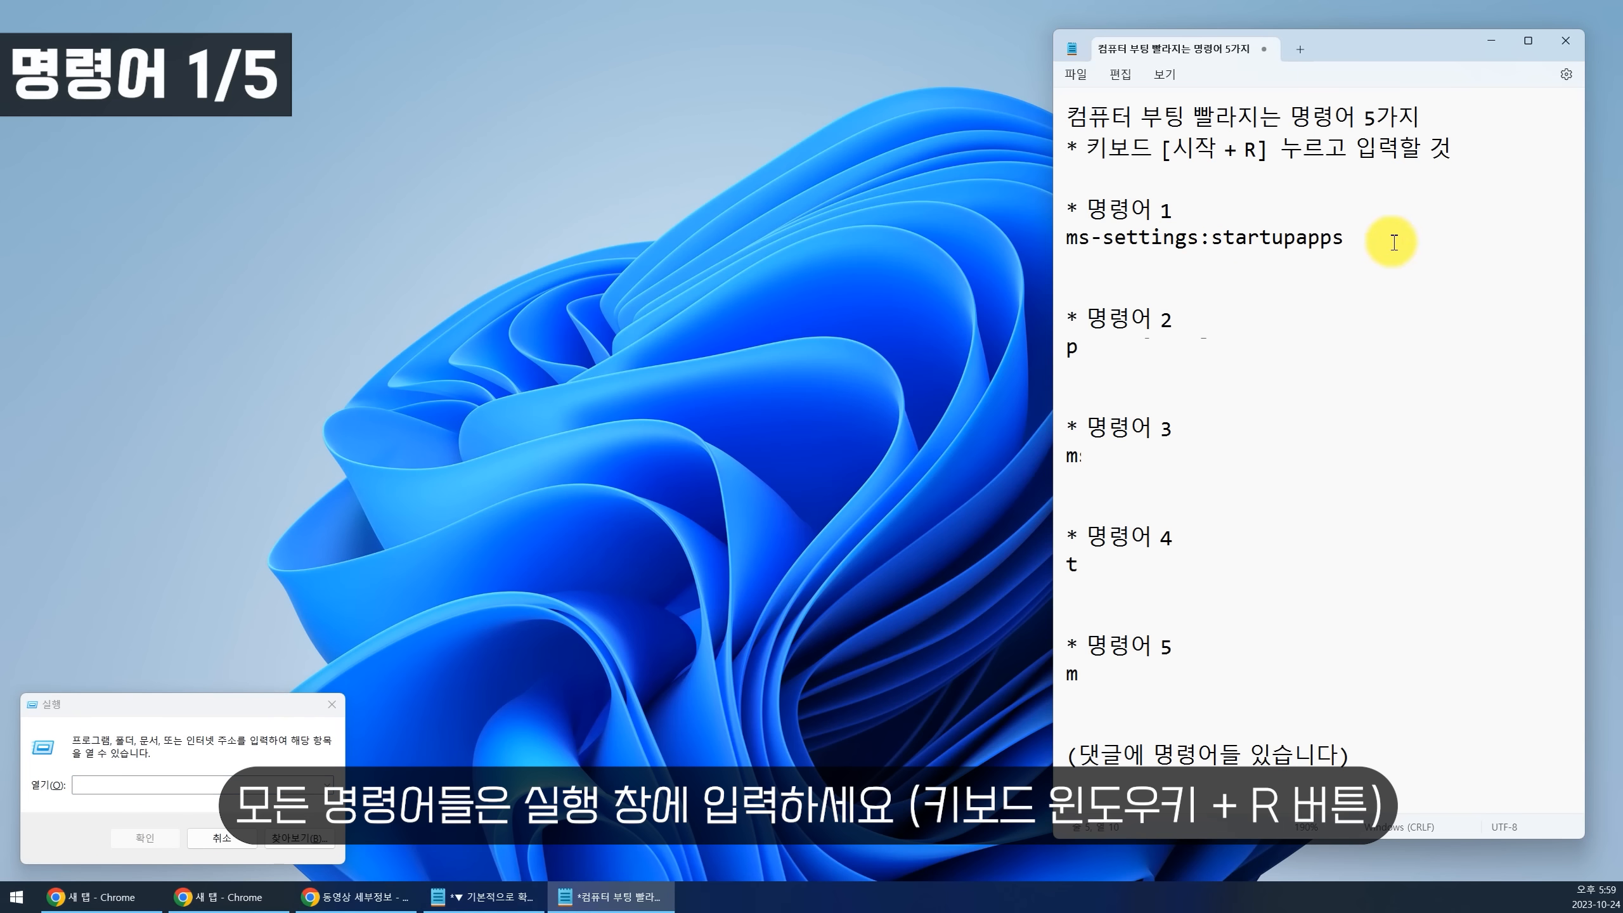
Copy the command ms-settings:startupapps from the note and run it to open the startup apps settings.
left_click_drag(1388, 239, 979, 239)
left_click(164, 787)
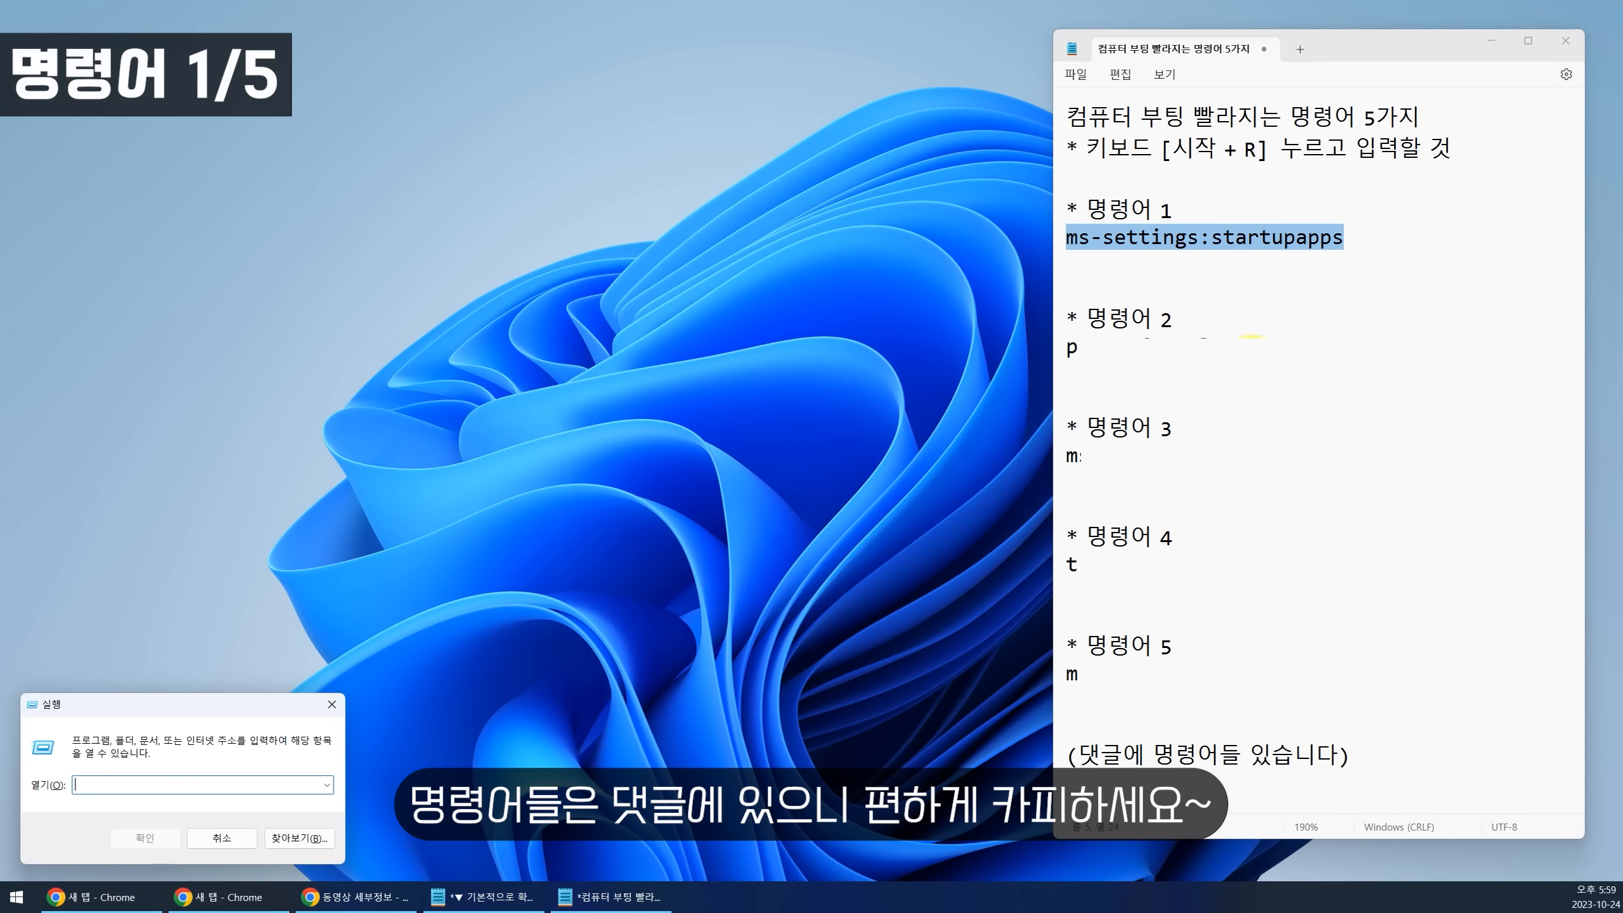
left_click_drag(1249, 237, 236, 785)
left_click(161, 842)
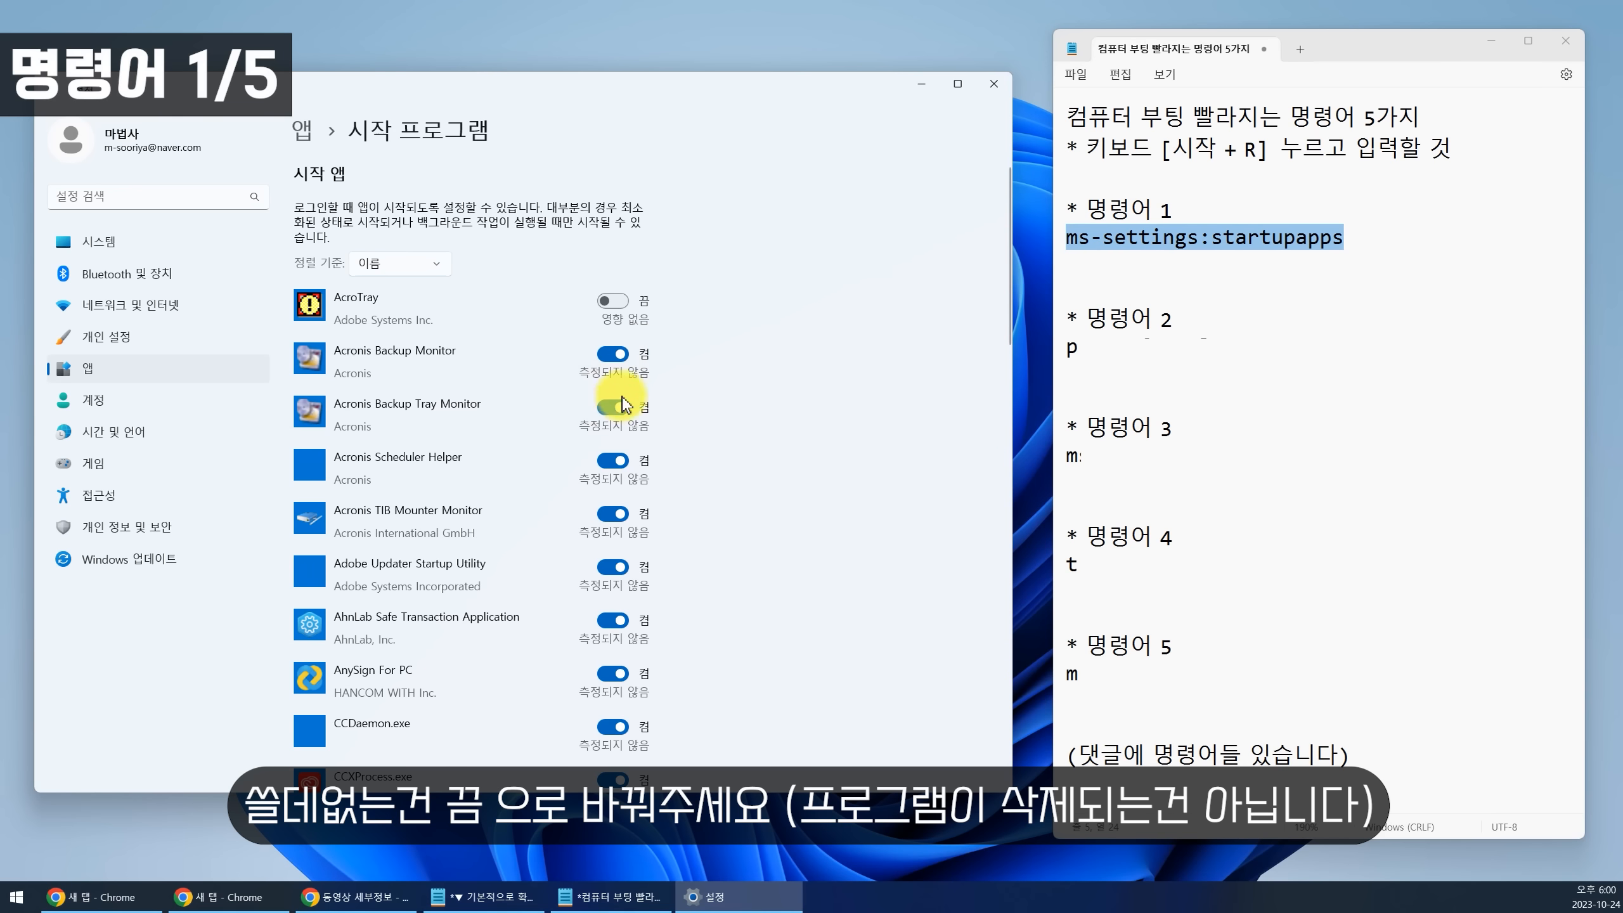
Turn off automatic startup for HncCheck, Everything, Eraser, Microsoft Bing Service, Microsoft Edge, Microsoft Teams and Opera Internet Browser.
scroll(393, 335, "down", 10)
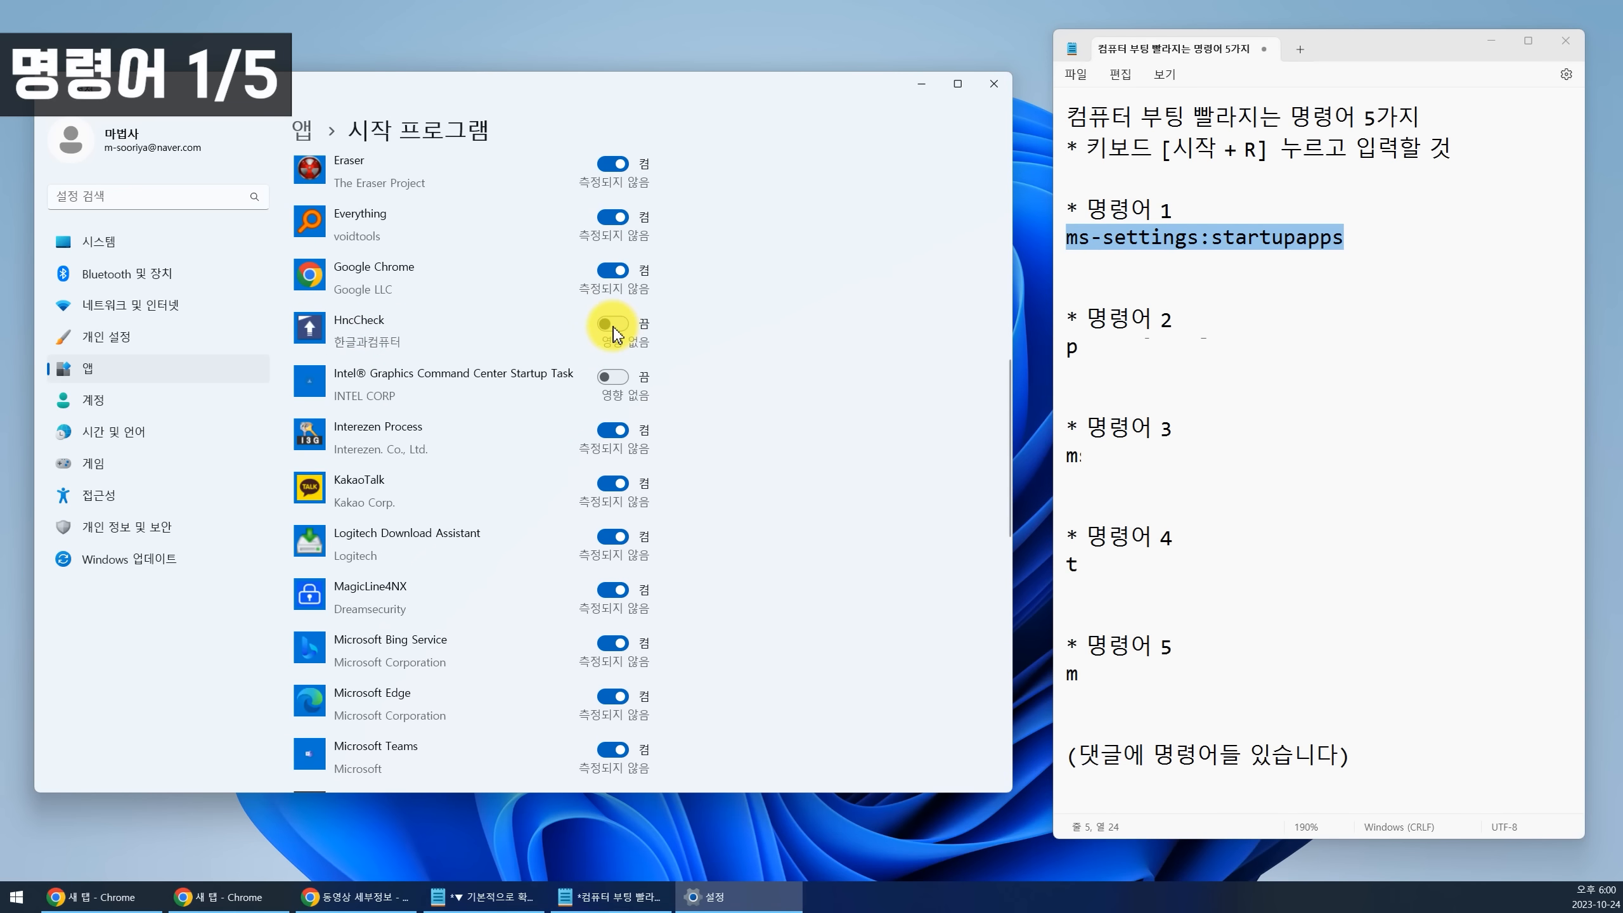
left_click(614, 221)
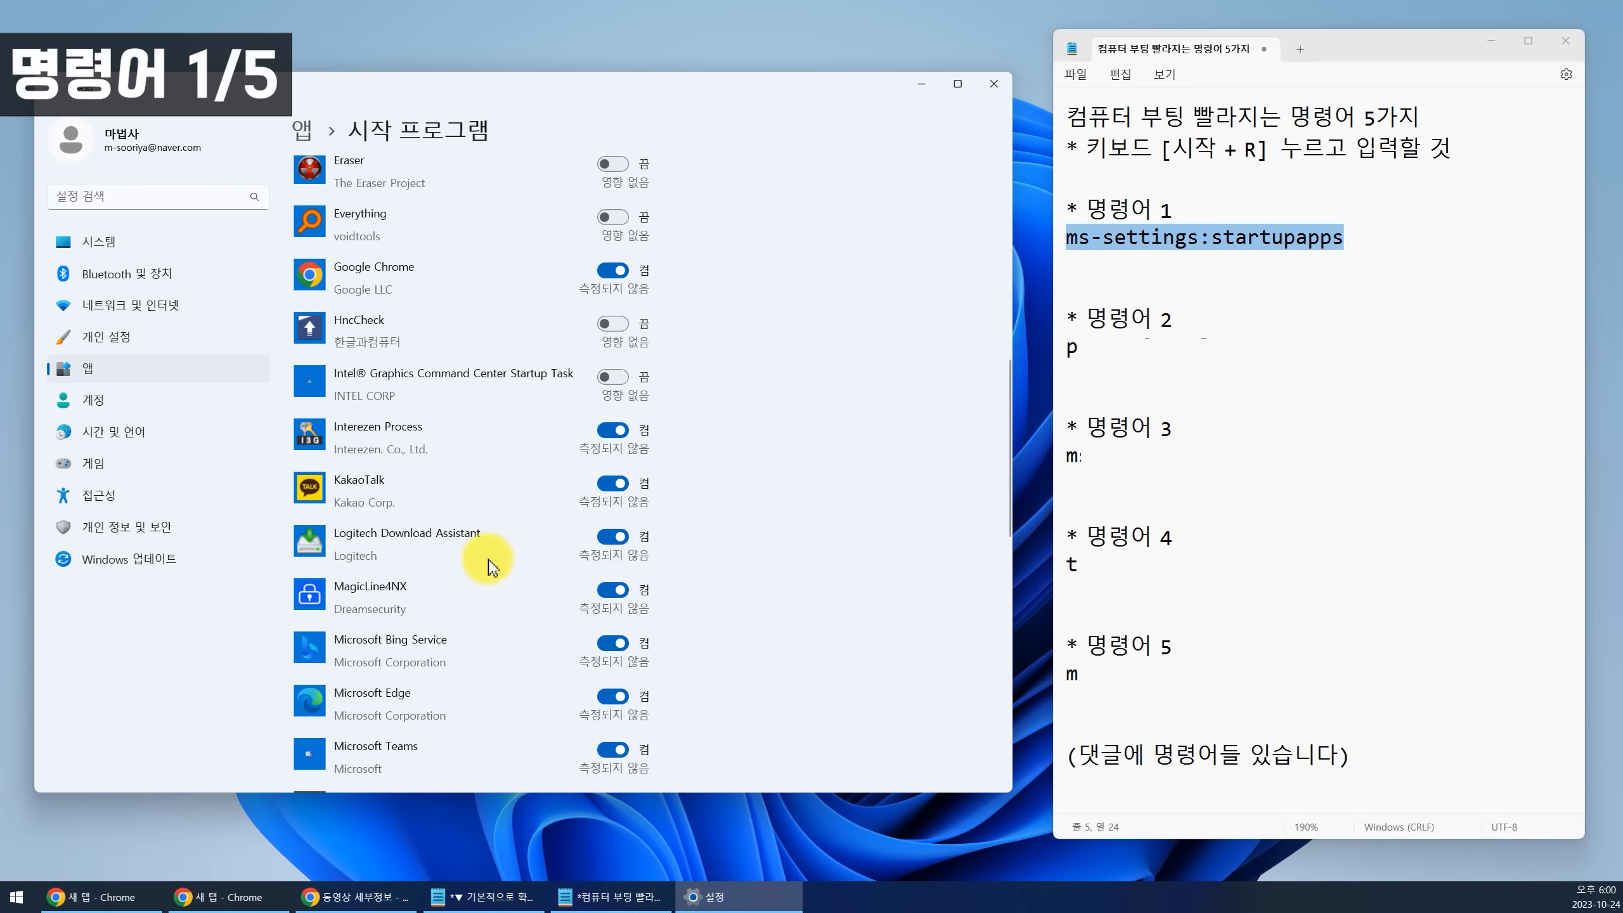
scroll(491, 568, "down", 5)
left_click(611, 166)
left_click(614, 219)
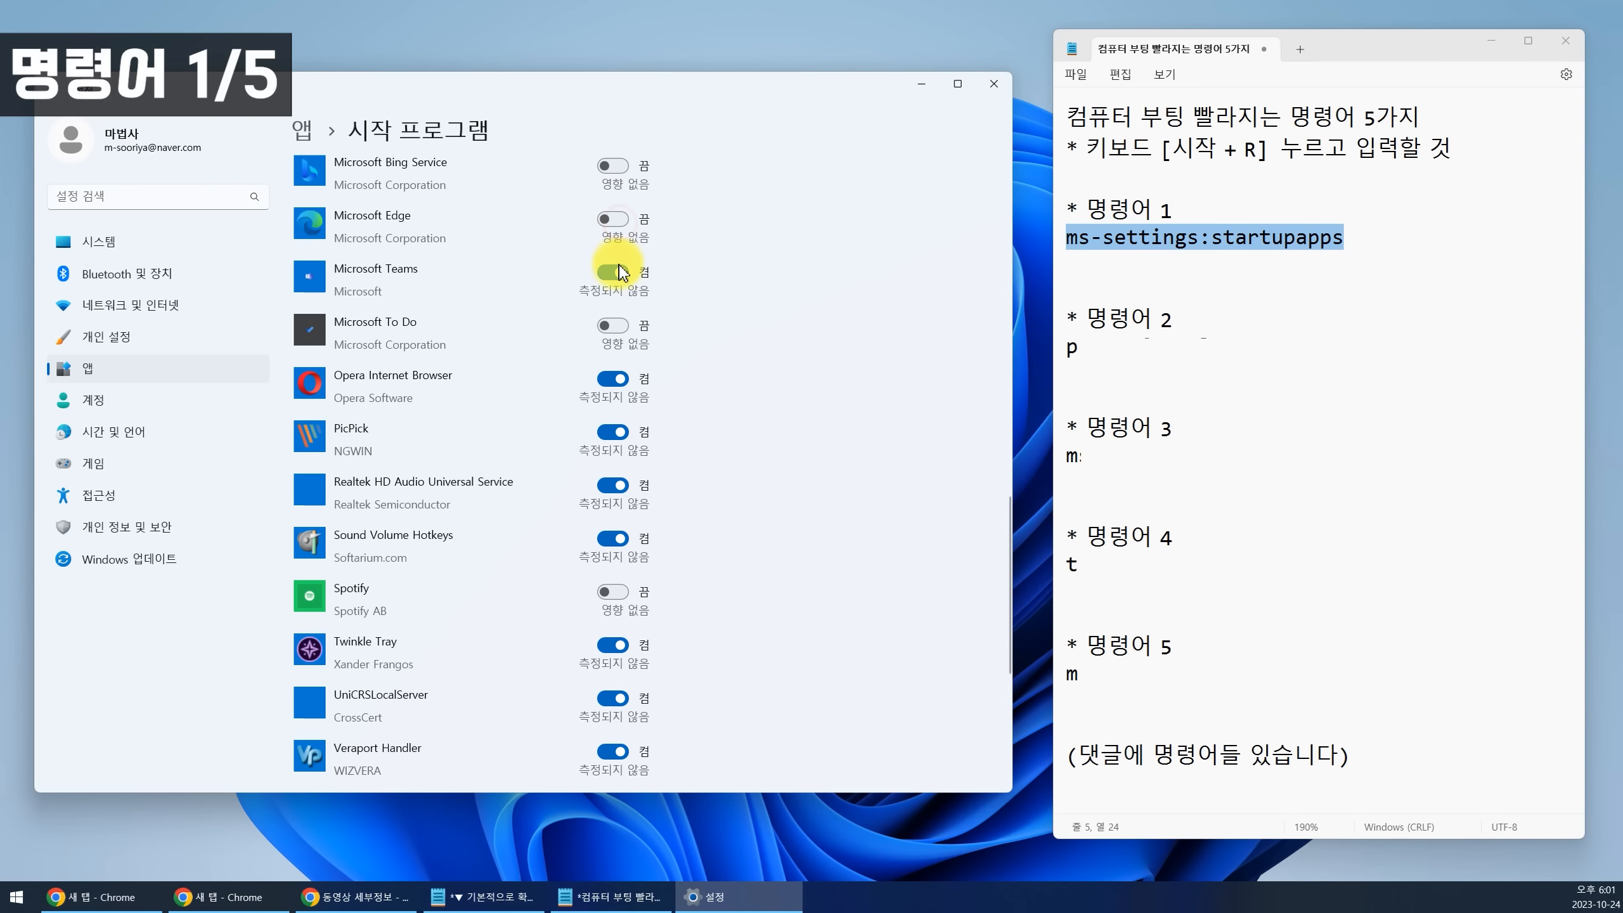
left_click(615, 276)
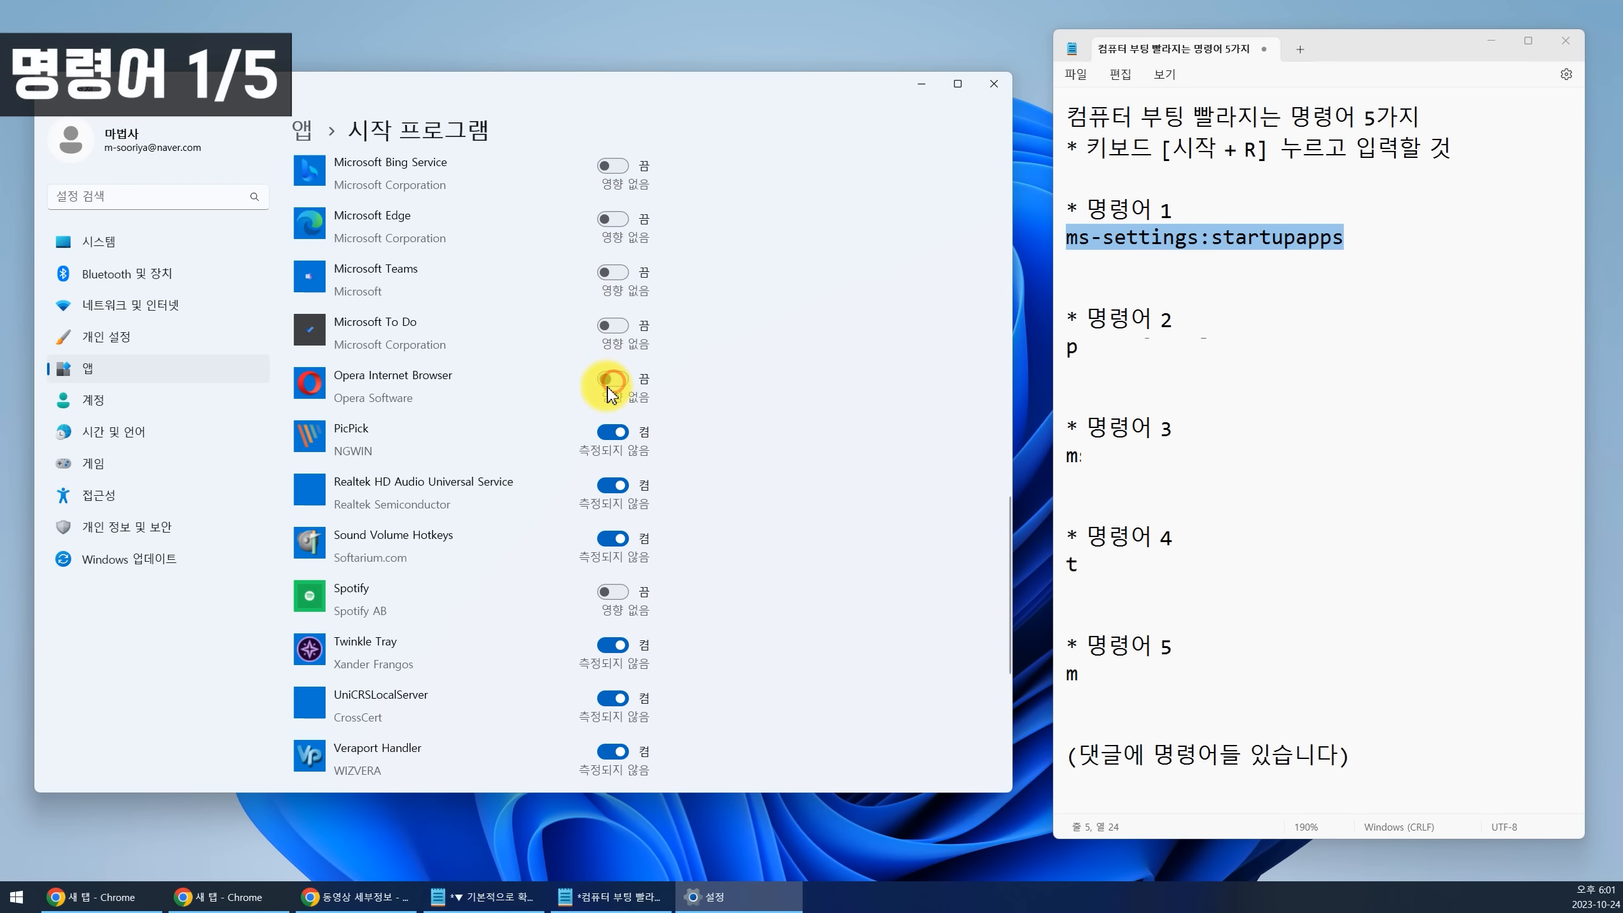
Turn off automatic startup for PicPick and Voicemod further down the app list.
scroll(575, 391, "down", 5)
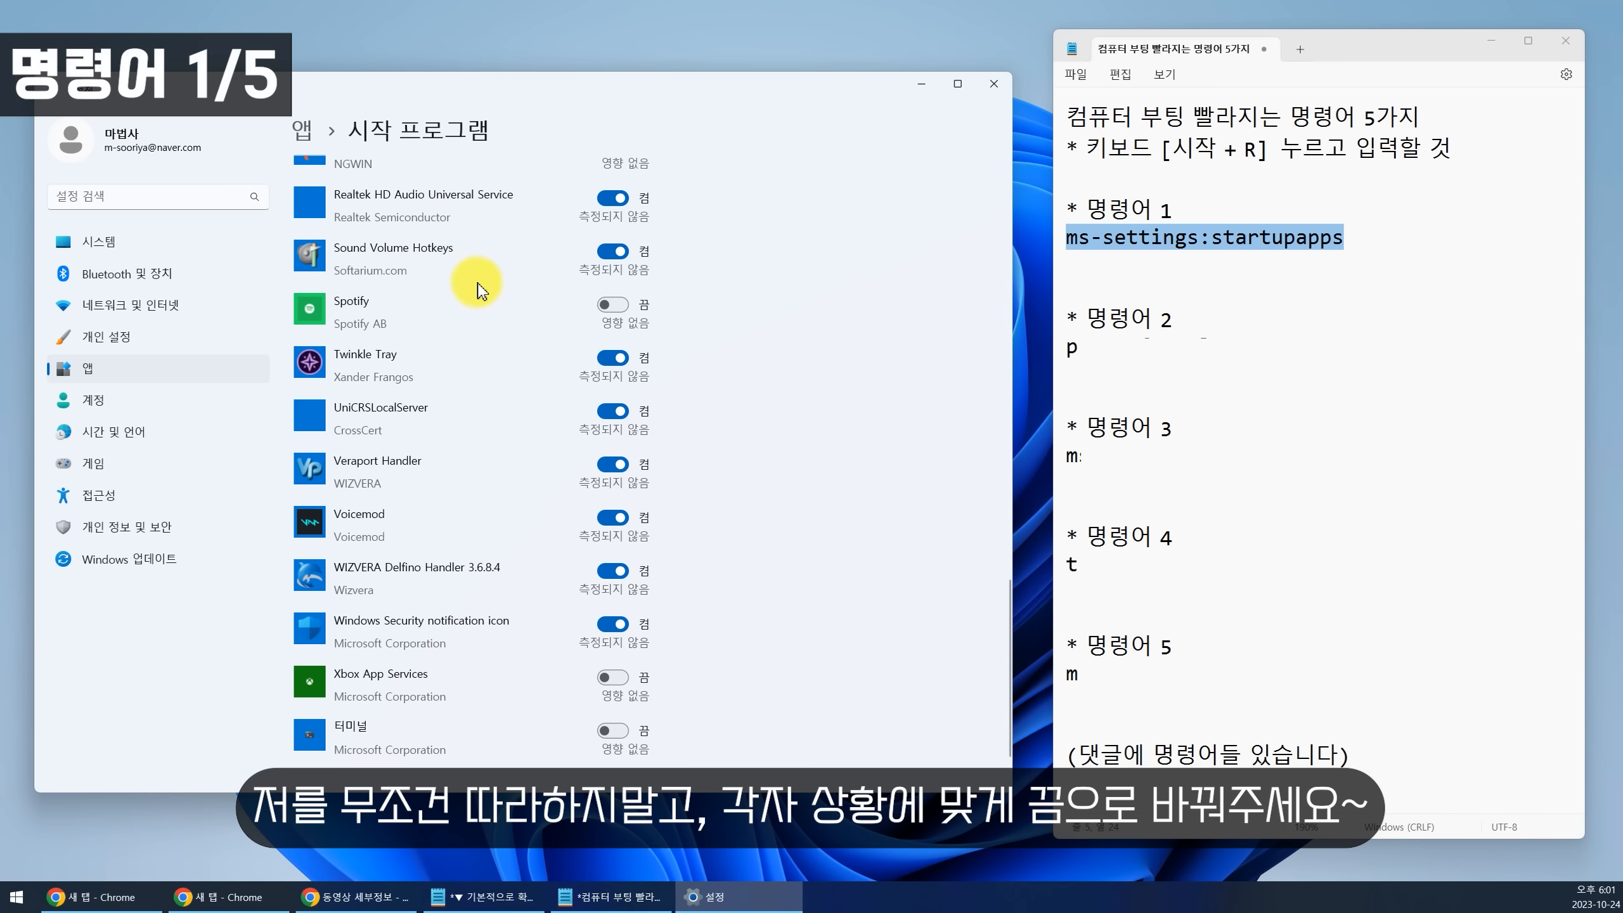
left_click(607, 520)
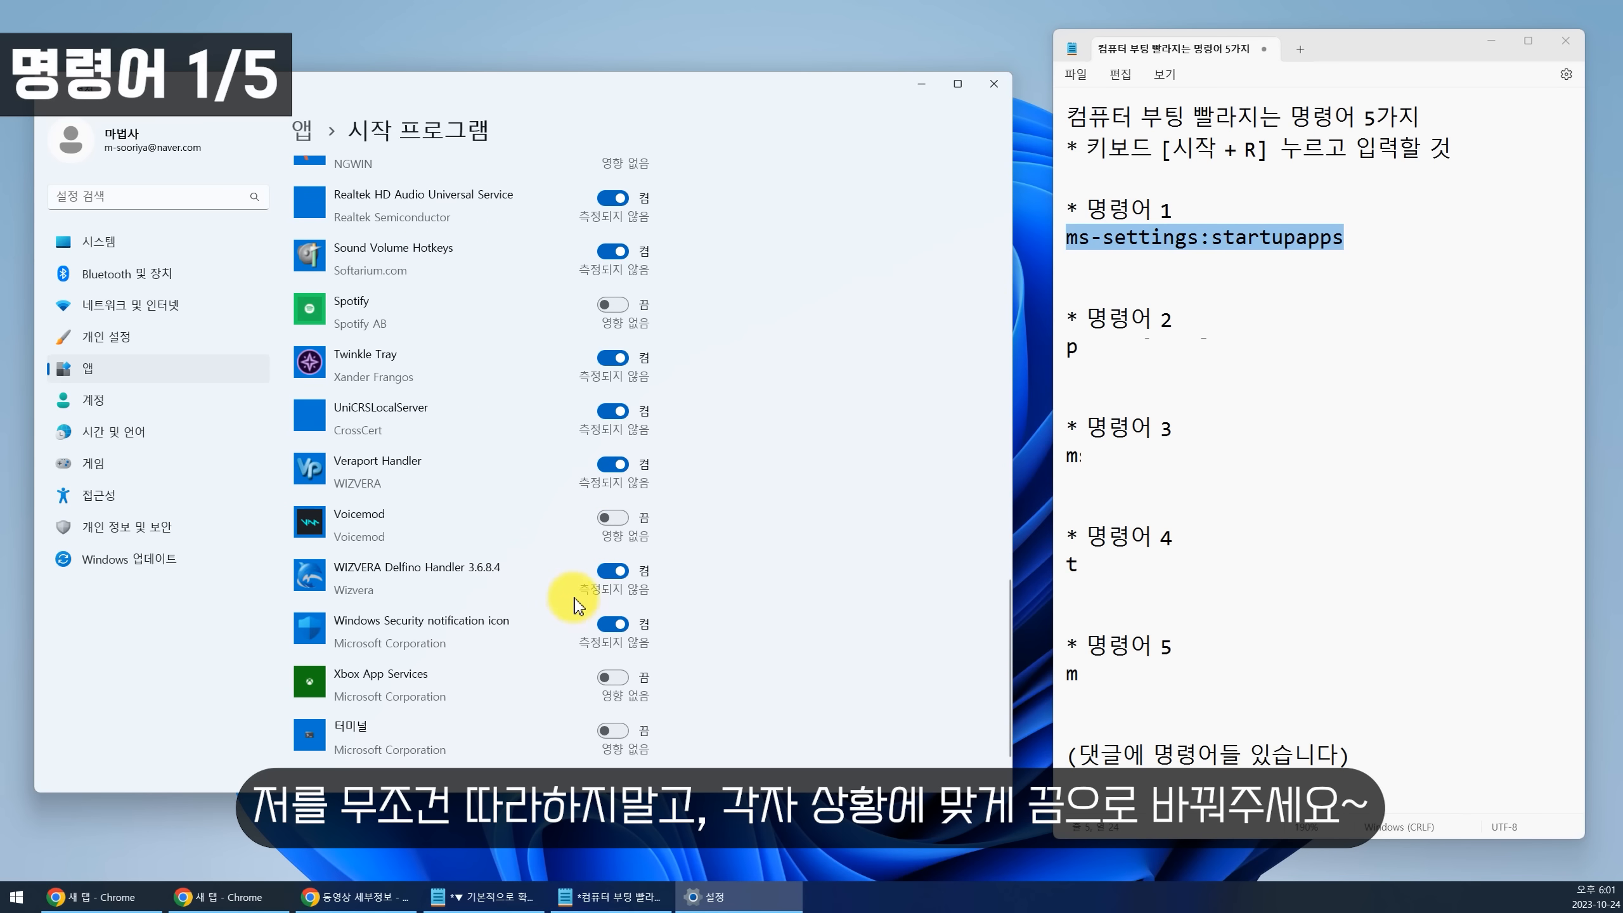
scroll(575, 601, "down", 2)
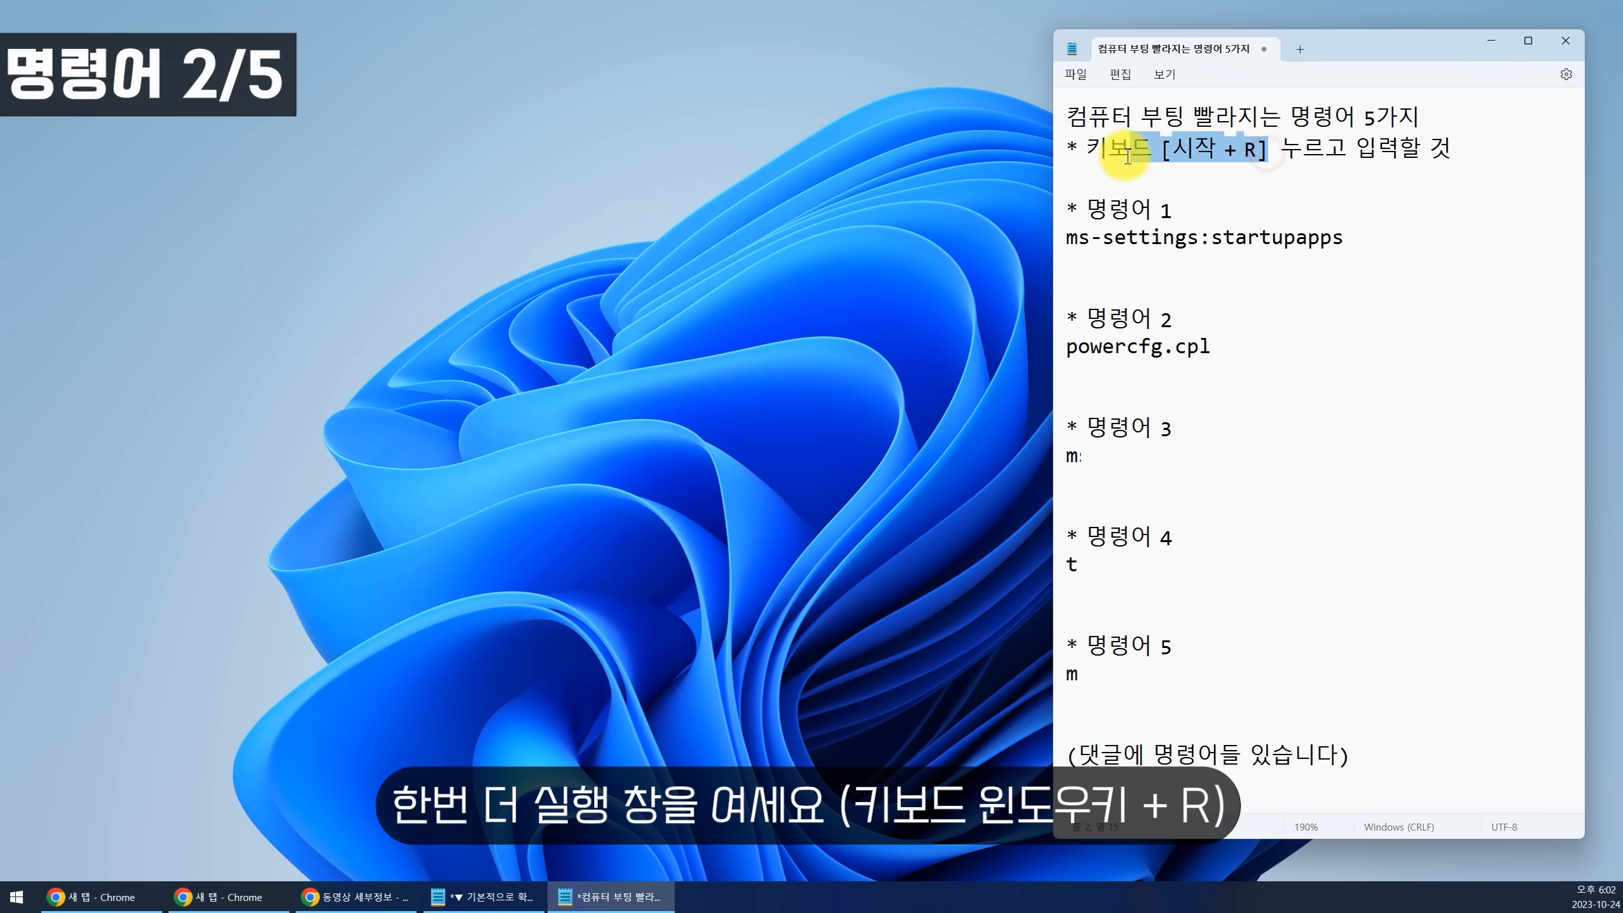
Copy the command powercfg.cpl from the note and run it to open Power Options.
left_click(1243, 151)
key("super+r")
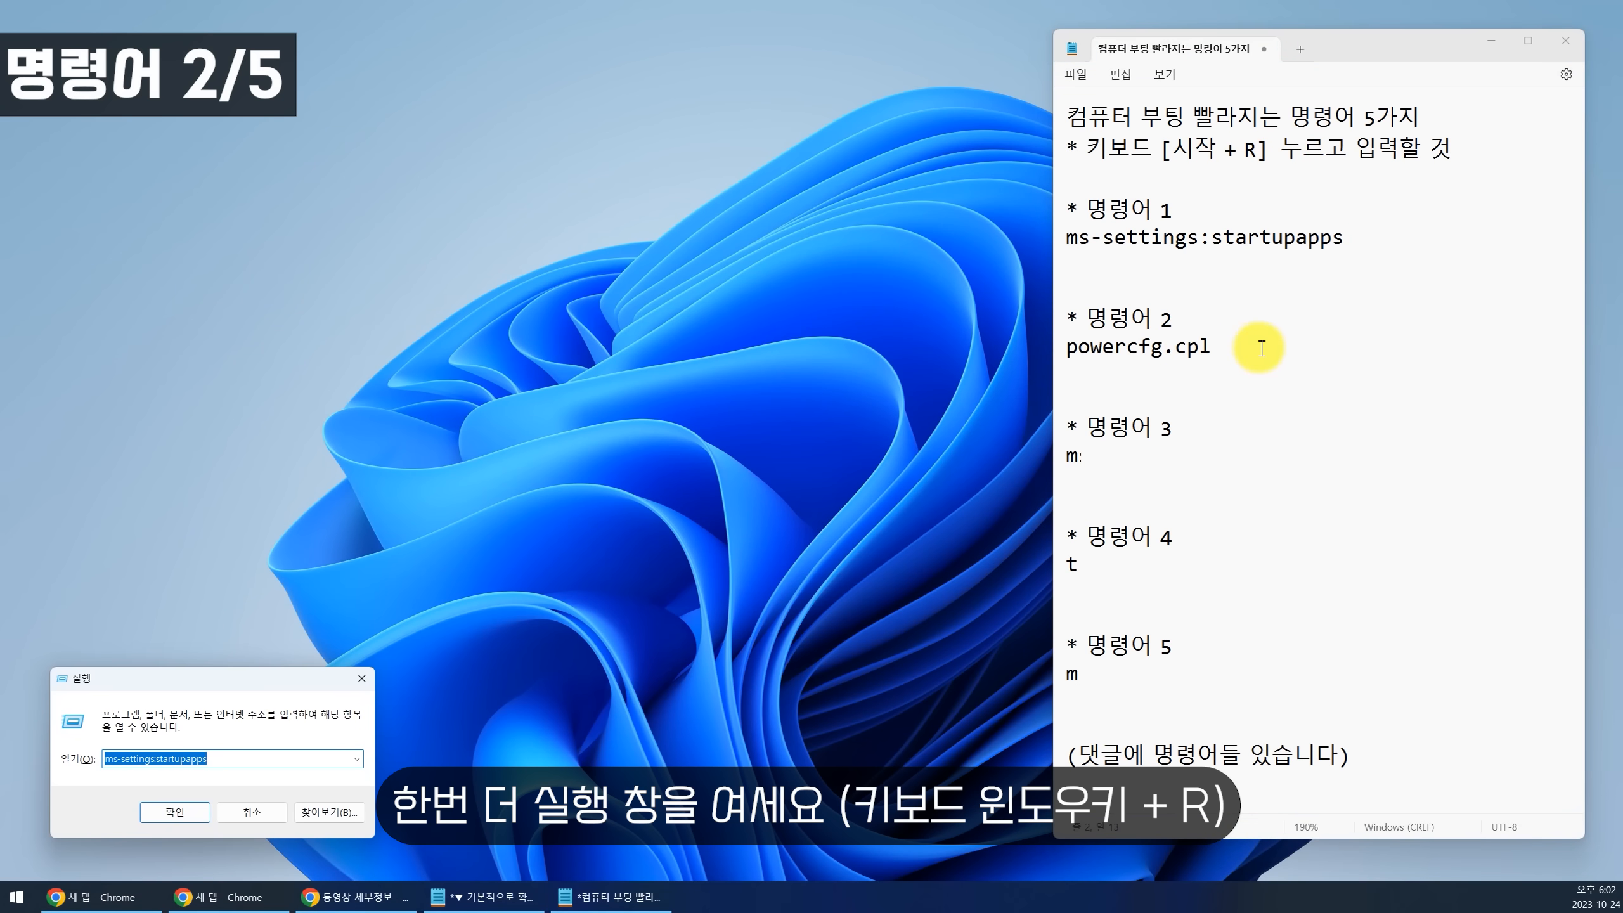
left_click_drag(1254, 348, 1067, 347)
key("ctrl+c")
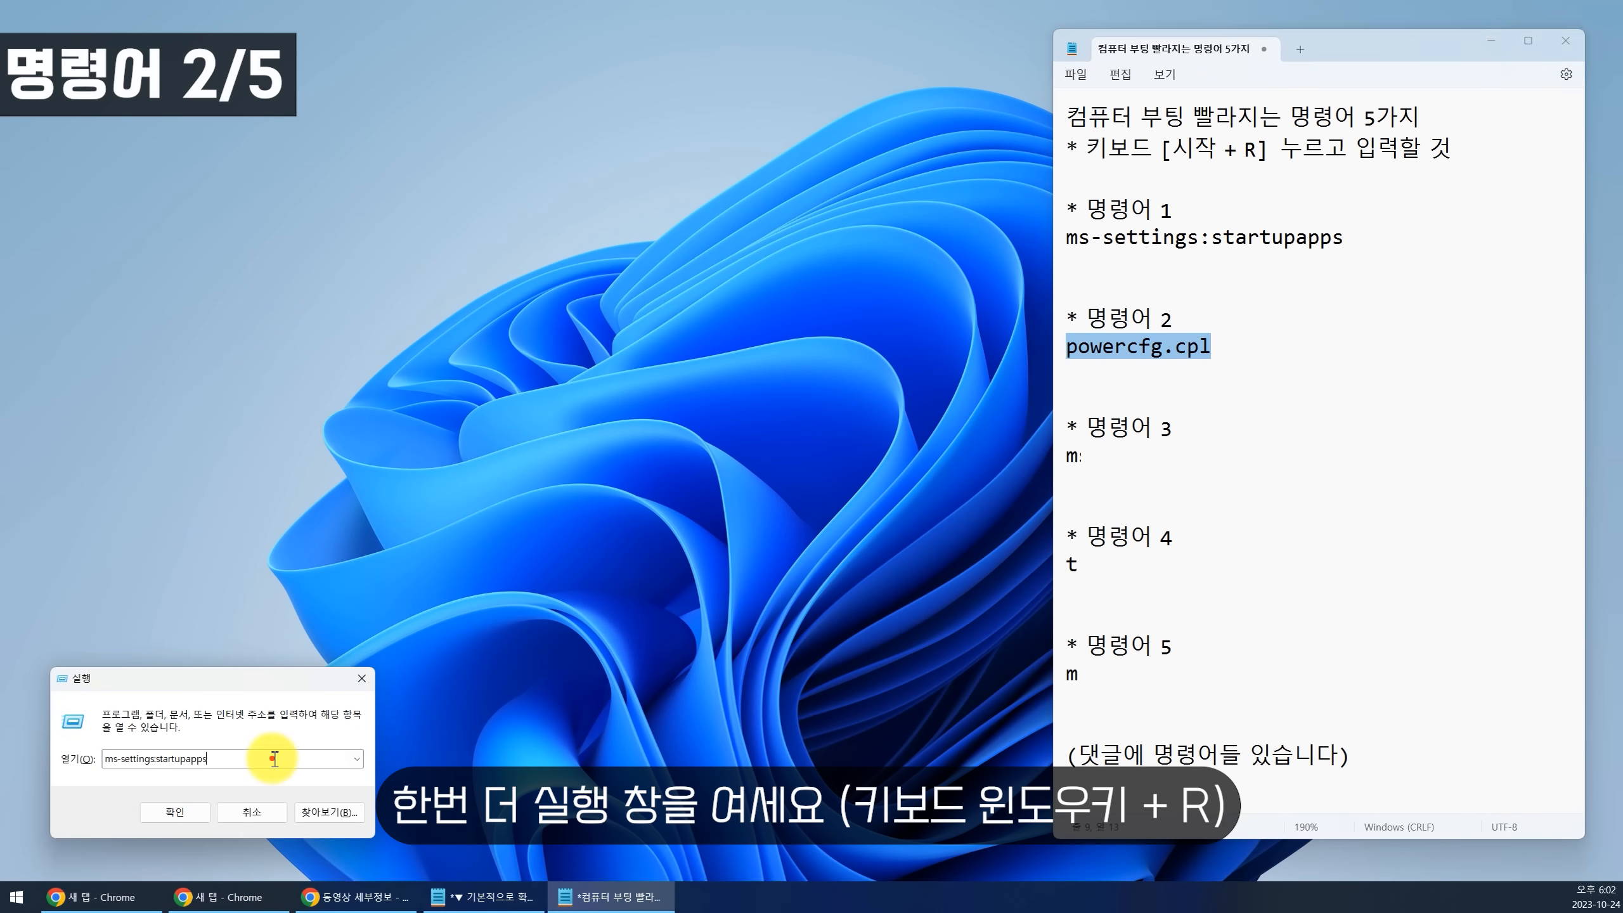
left_click(268, 758)
key("ctrl+v")
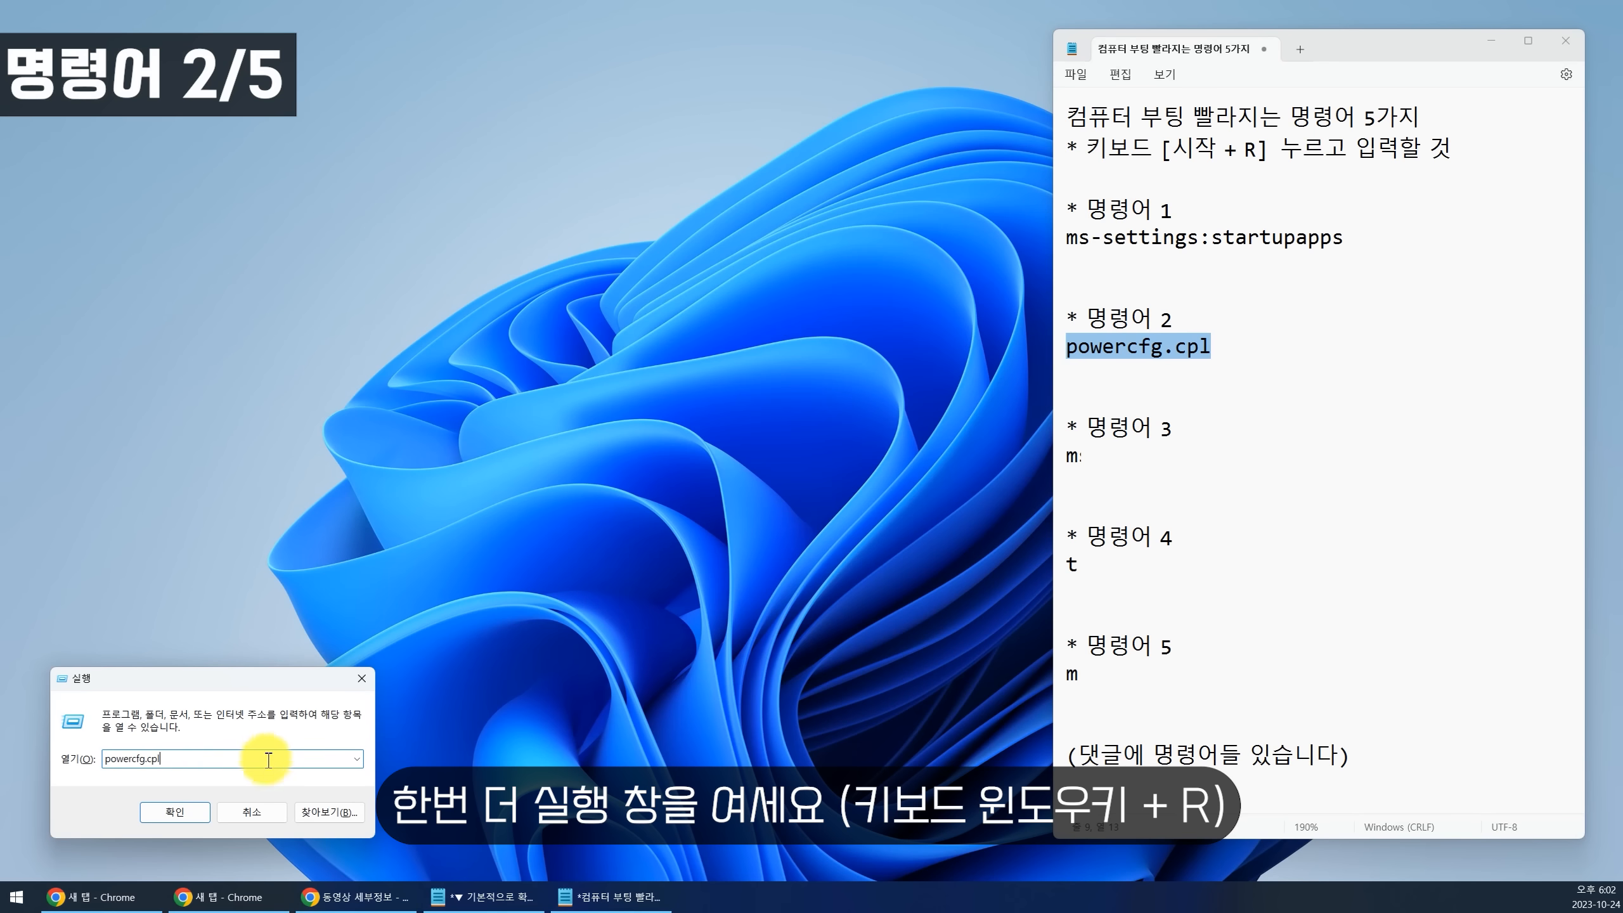
left_click(176, 812)
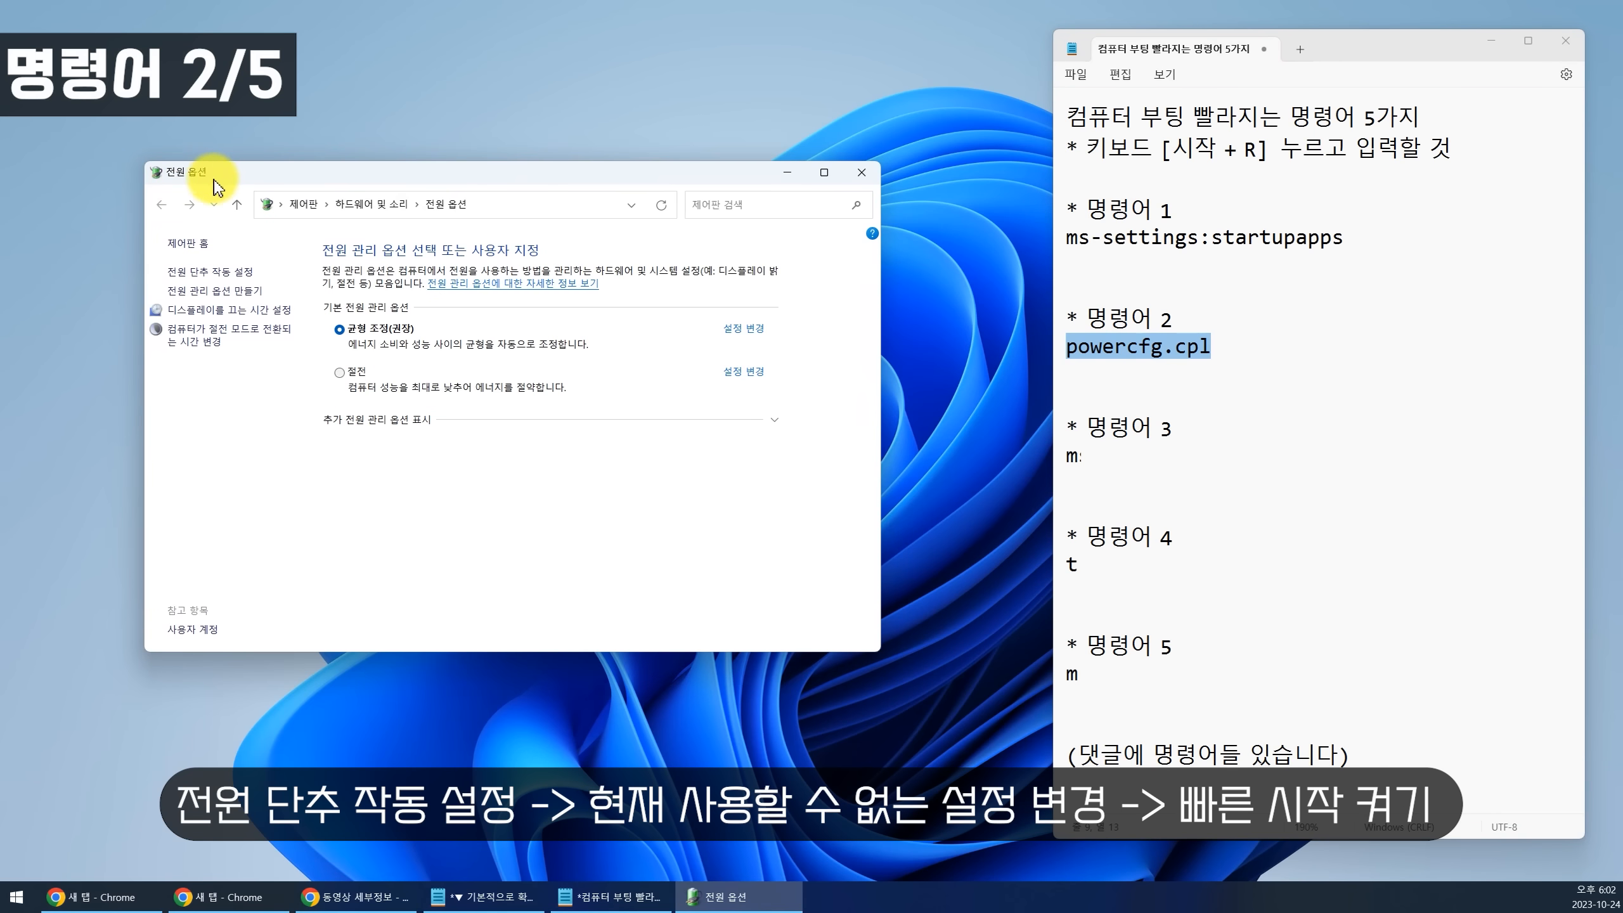
Unlock the unavailable power button settings, enable fast startup (빠른 시작 켜기) and save the changes.
left_click(243, 274)
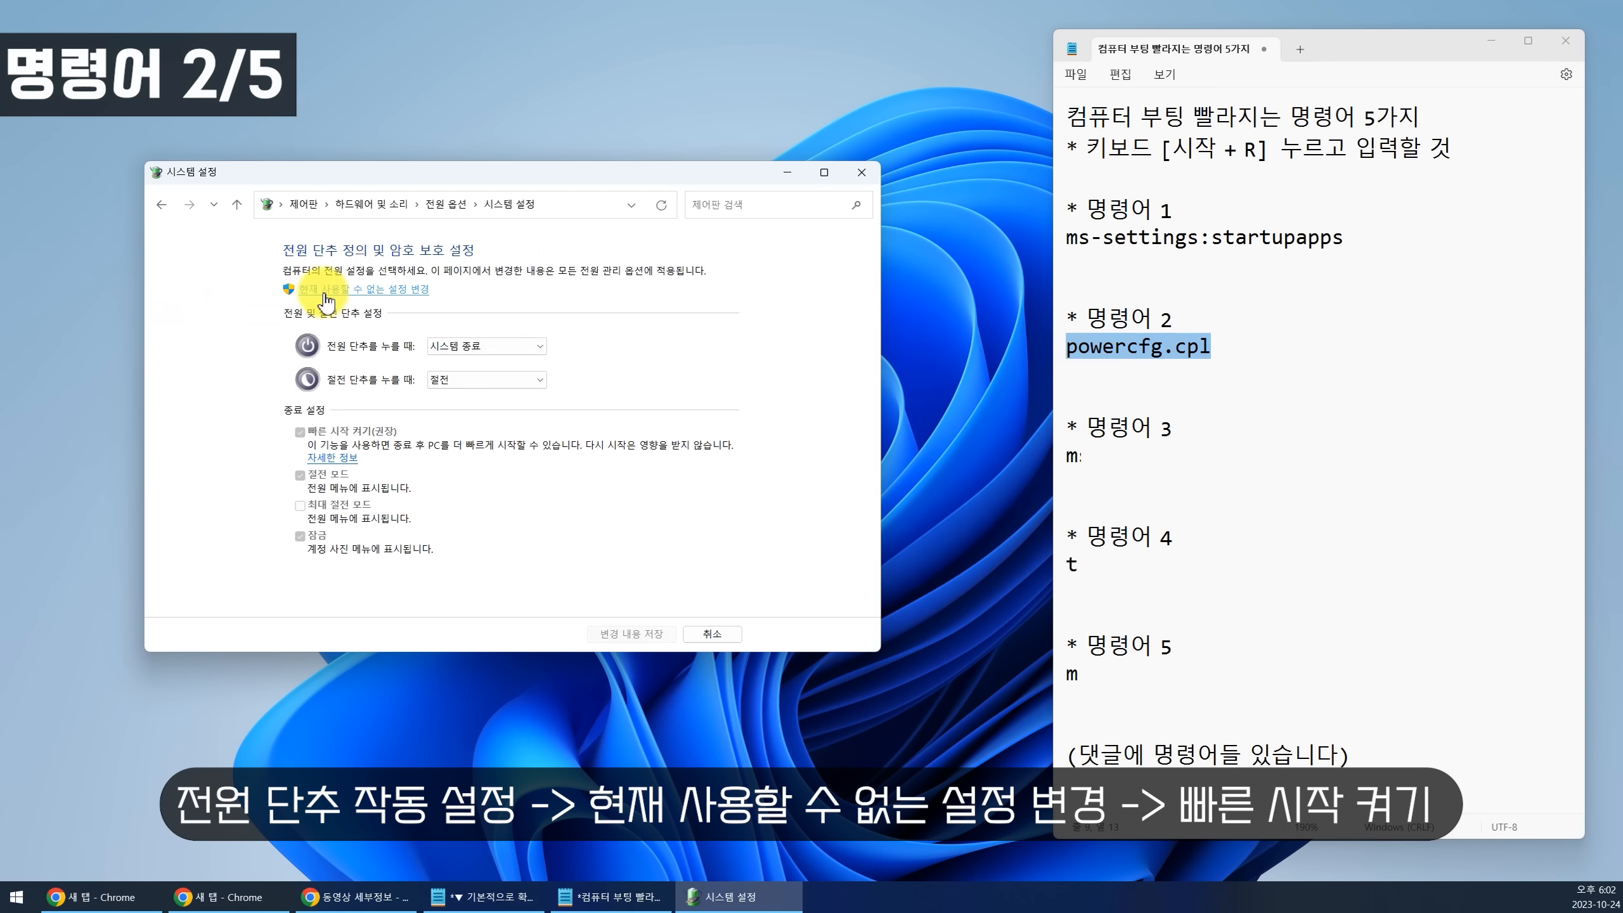
left_click(419, 293)
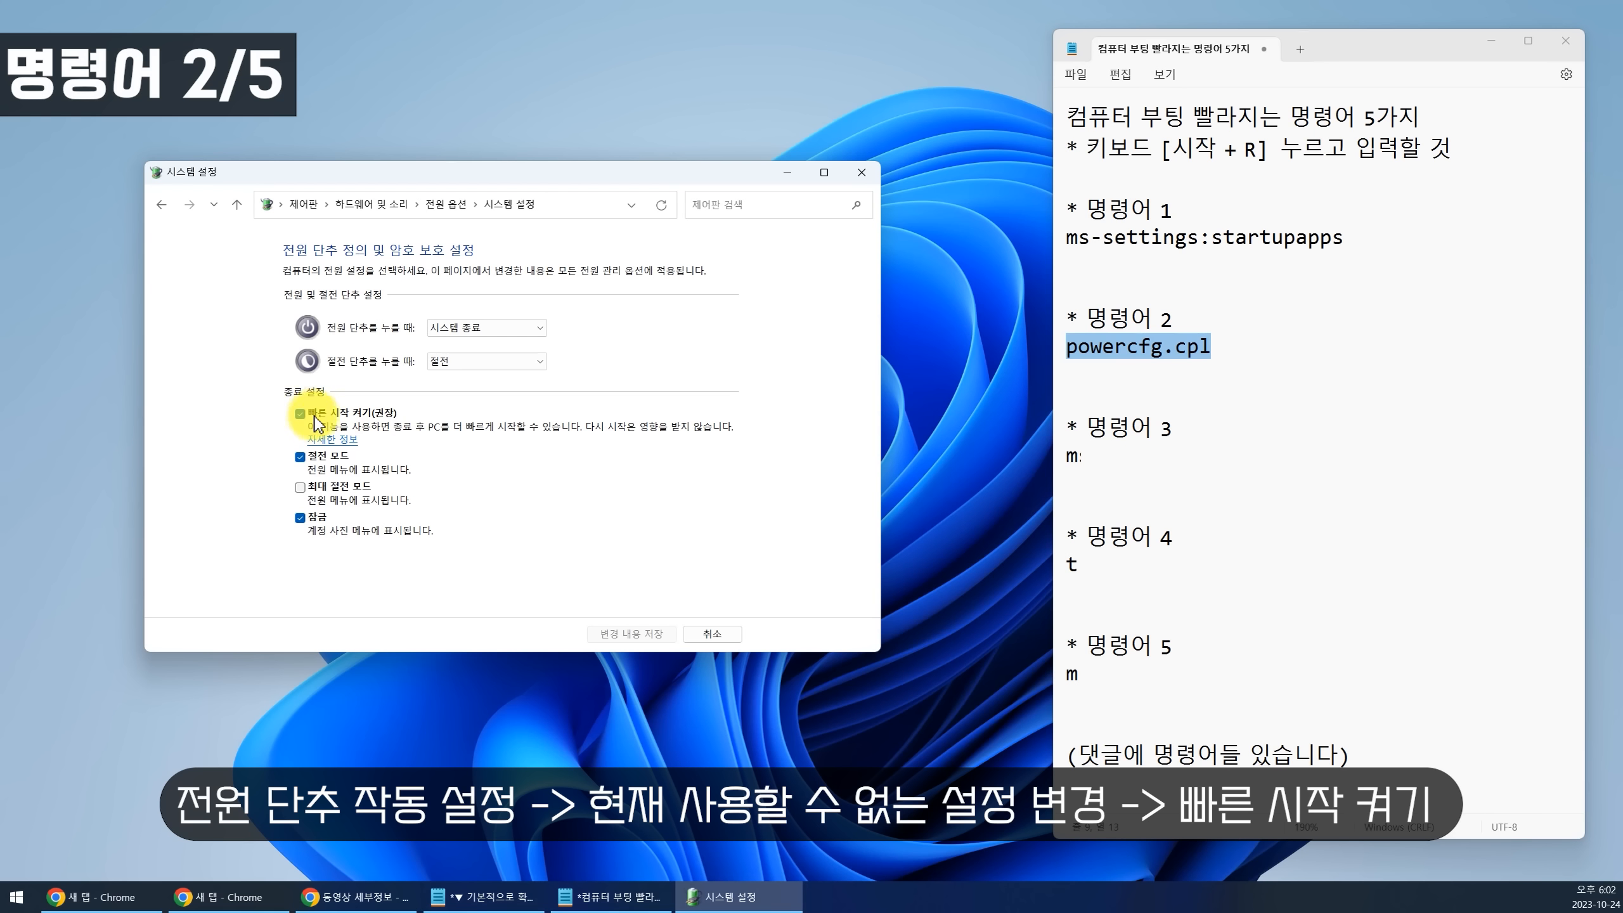
left_click(303, 415)
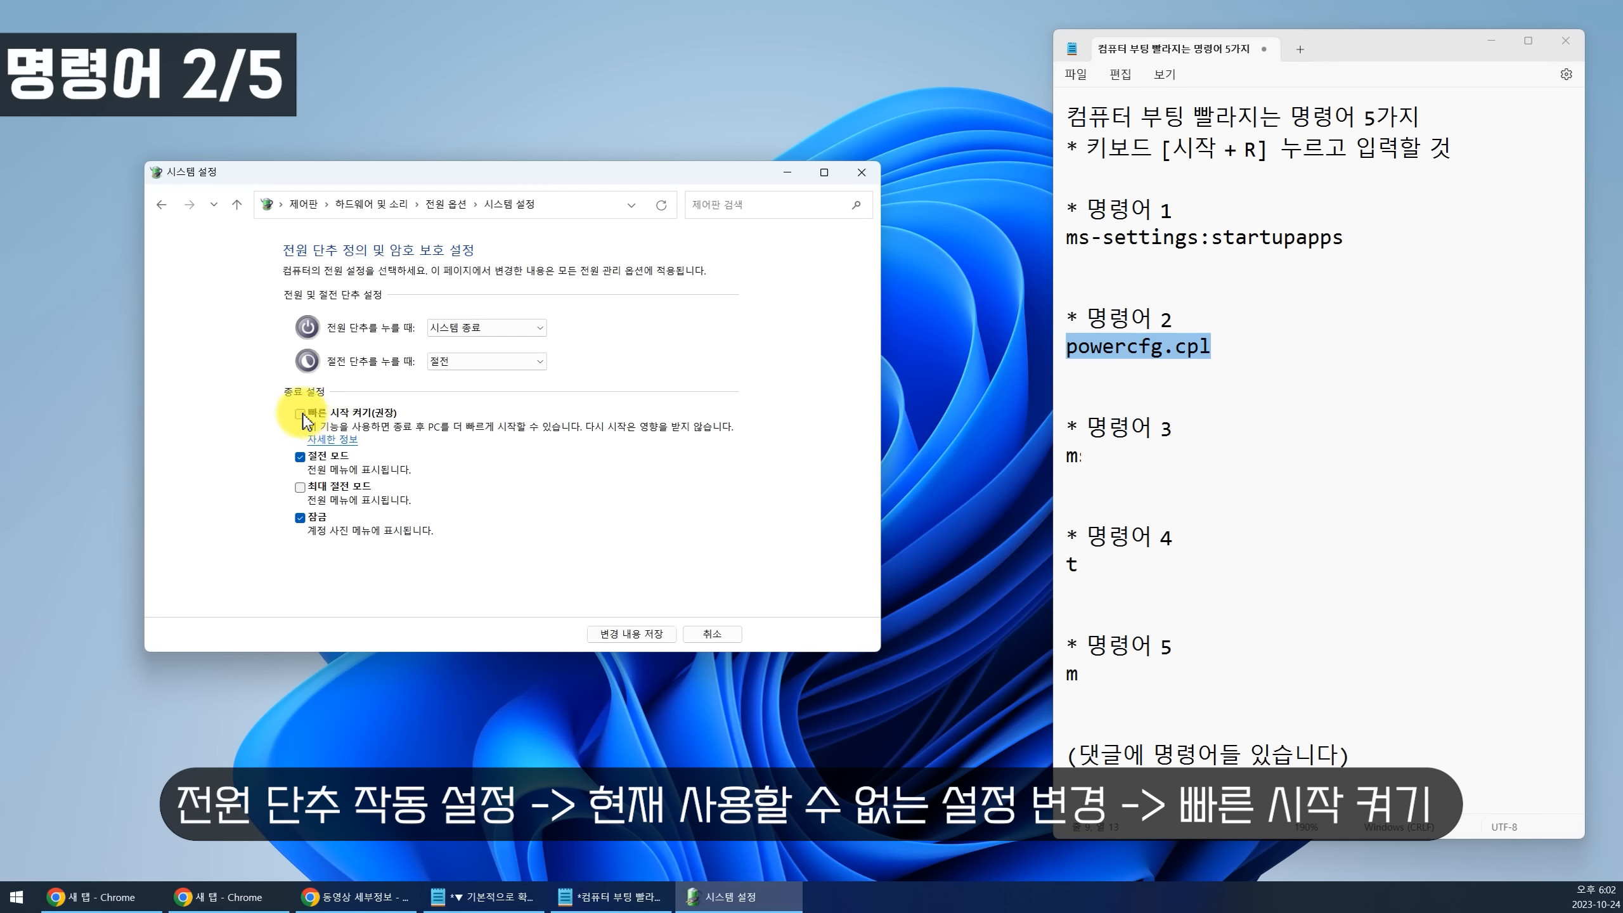
left_click(301, 415)
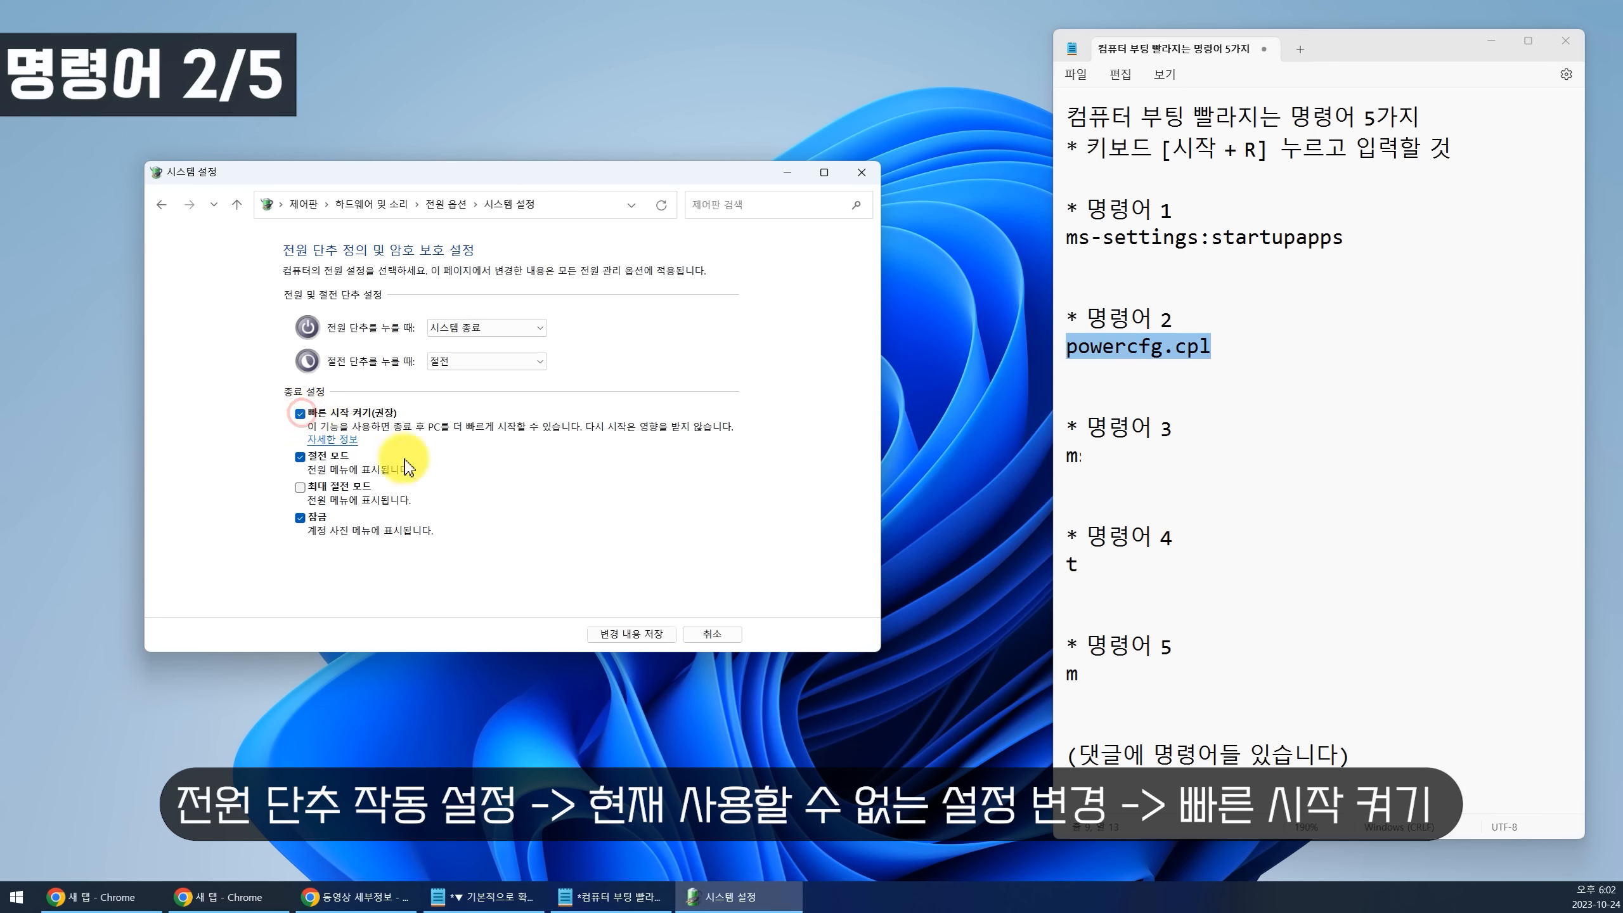
left_click(640, 634)
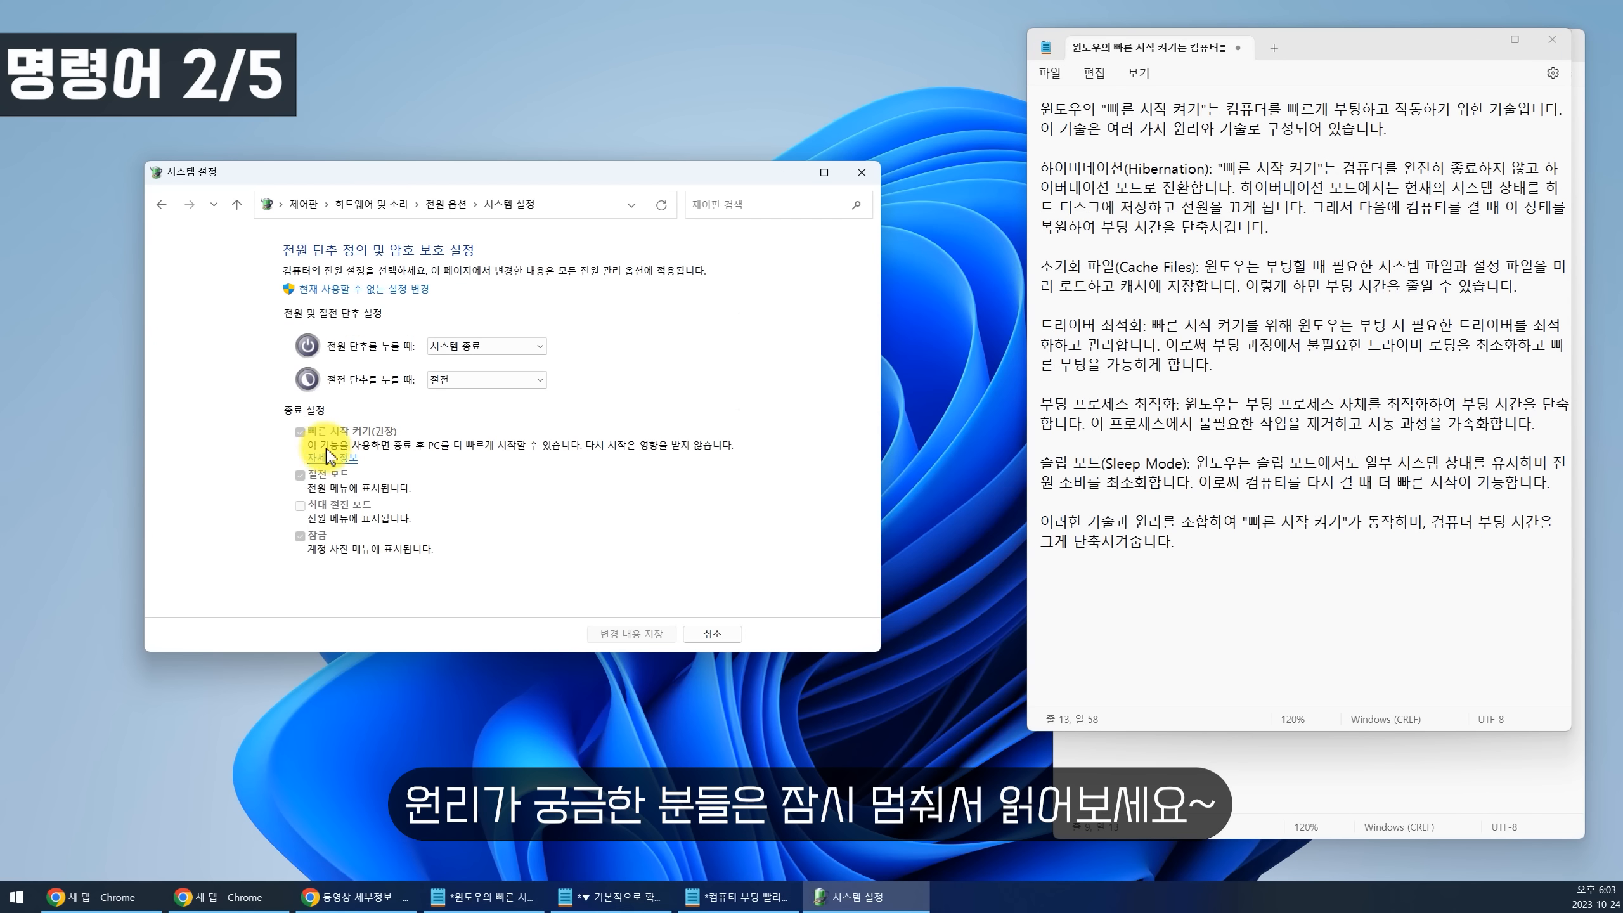
left_click(1283, 558)
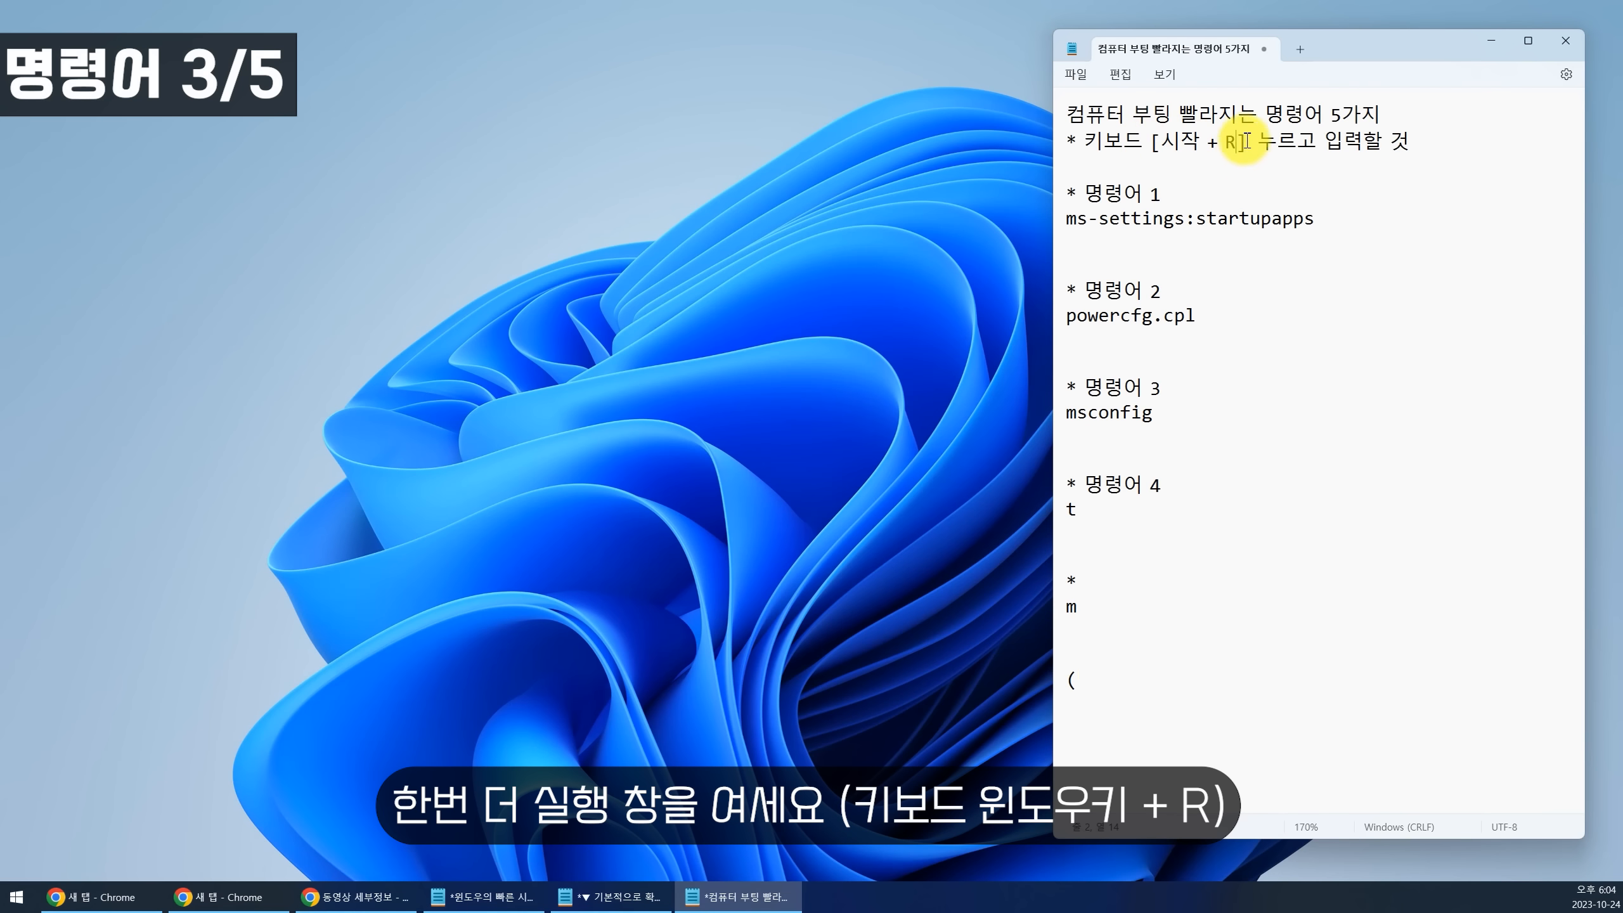
Copy the command msconfig from the note and run it to open System Configuration.
key("super+r")
left_click_drag(1153, 413, 1066, 413)
key("ctrl+c")
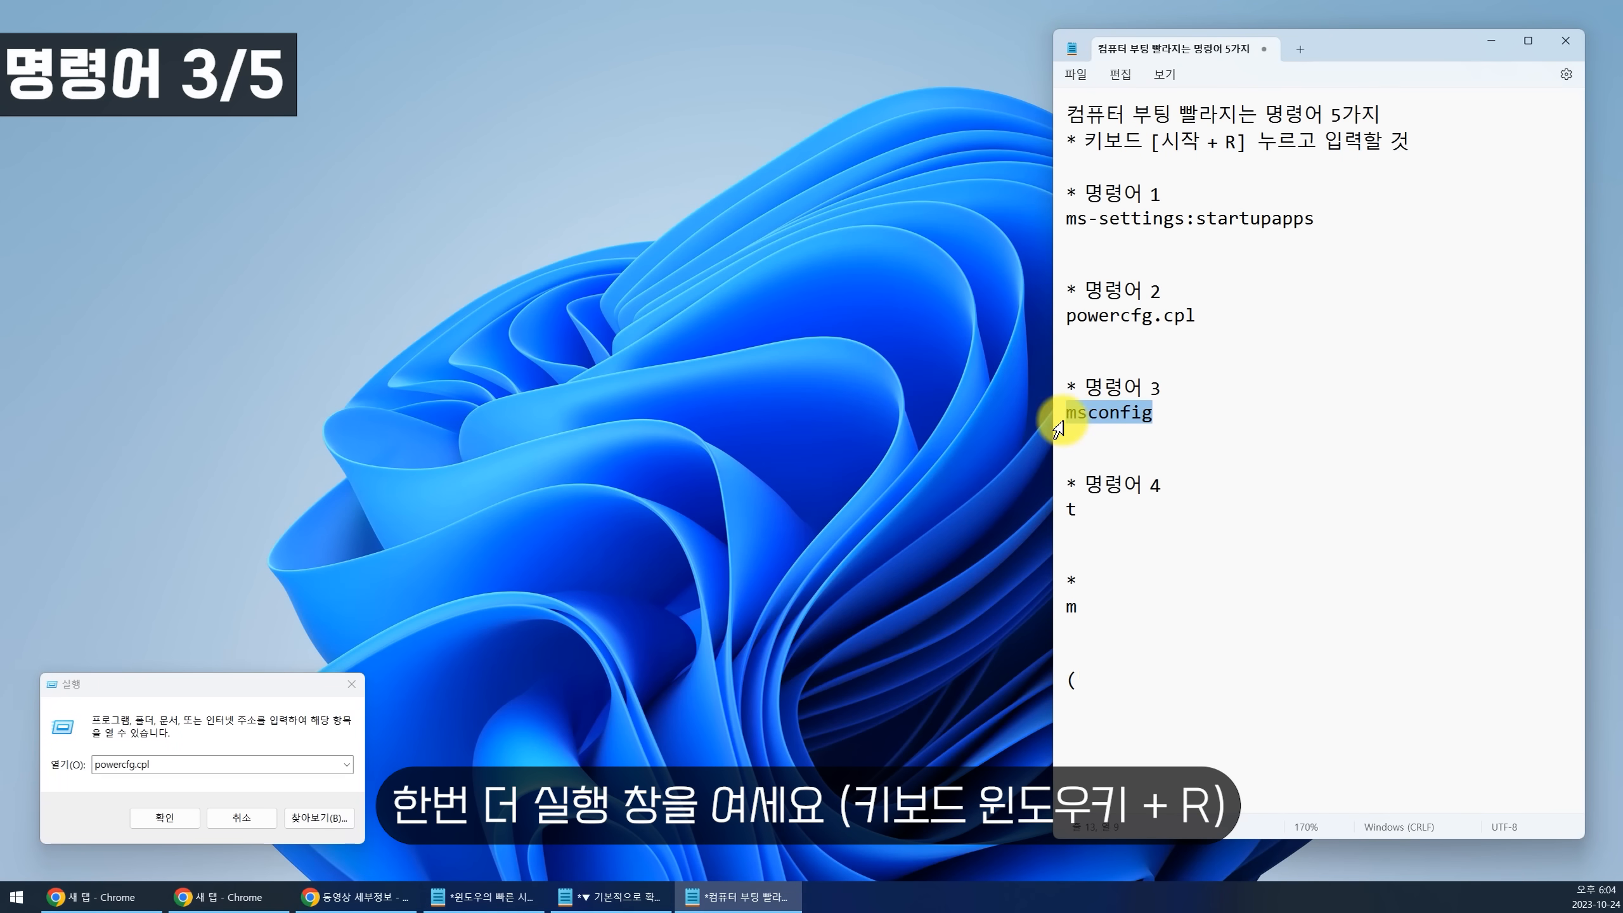
left_click(215, 765)
key("ctrl+v")
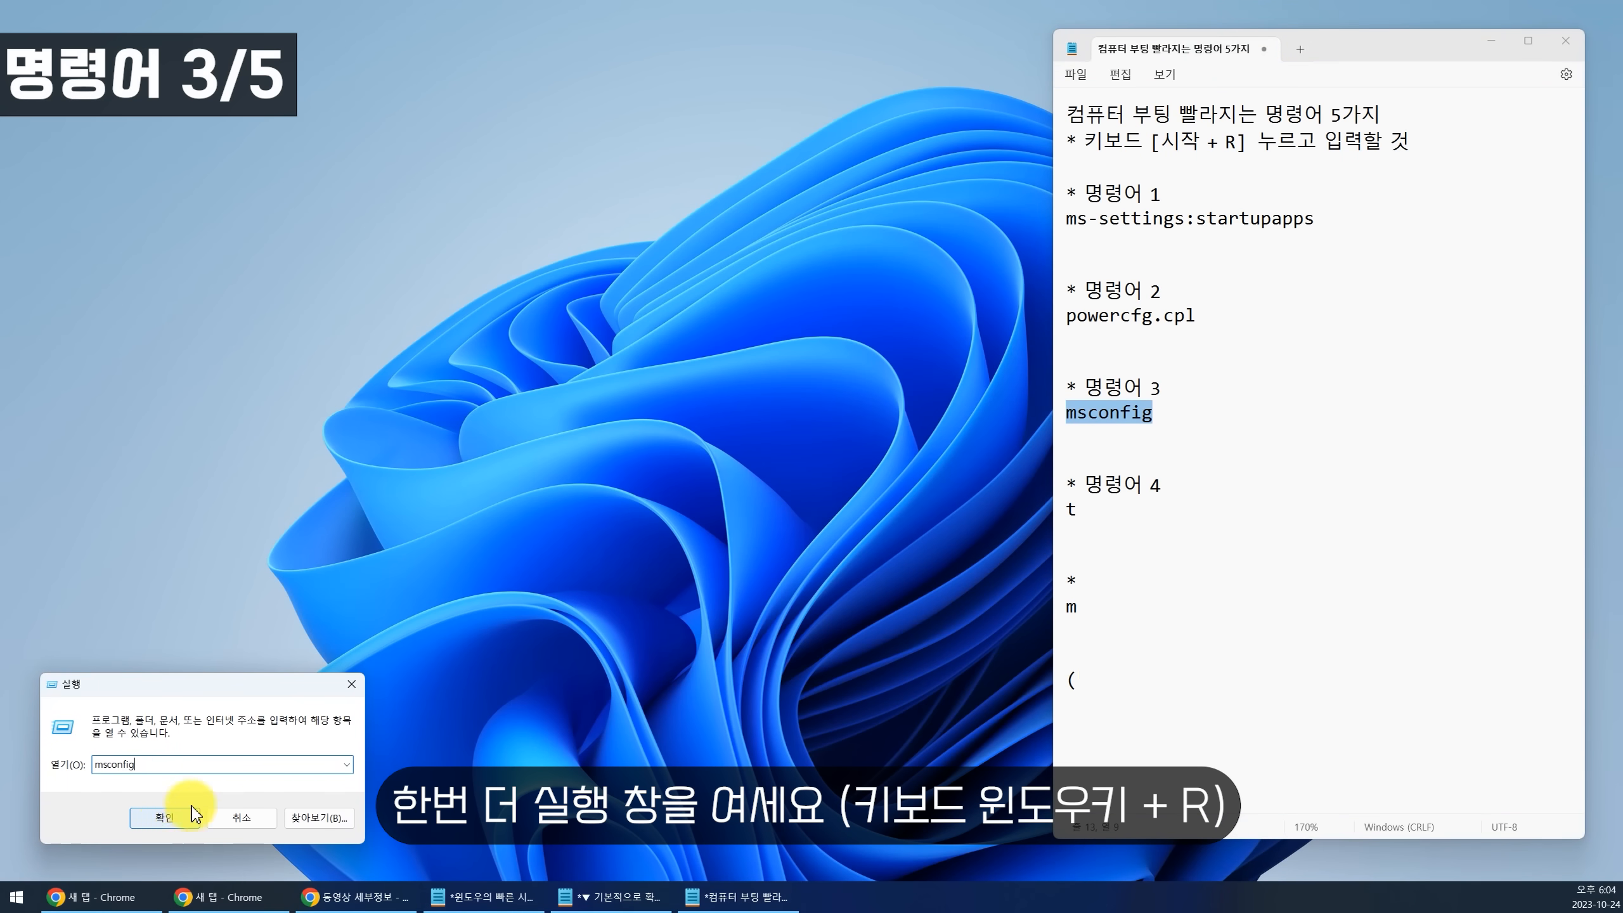
left_click(195, 815)
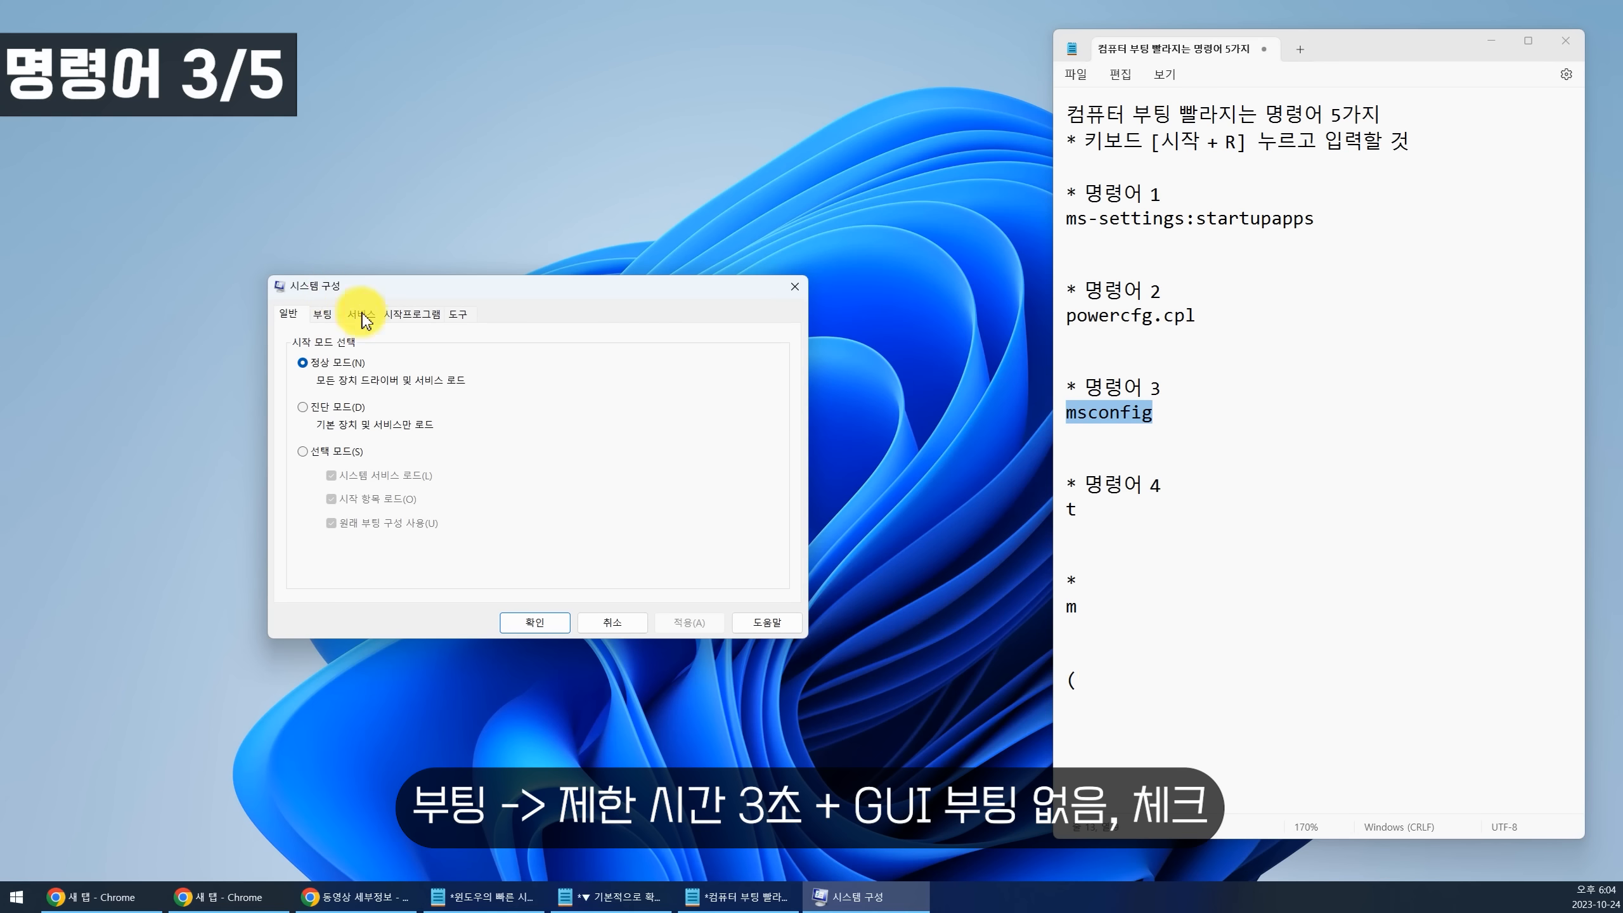
Set the boot timeout to 3 seconds and enable the no GUI boot option (GUI 부팅 없음).
left_click(324, 317)
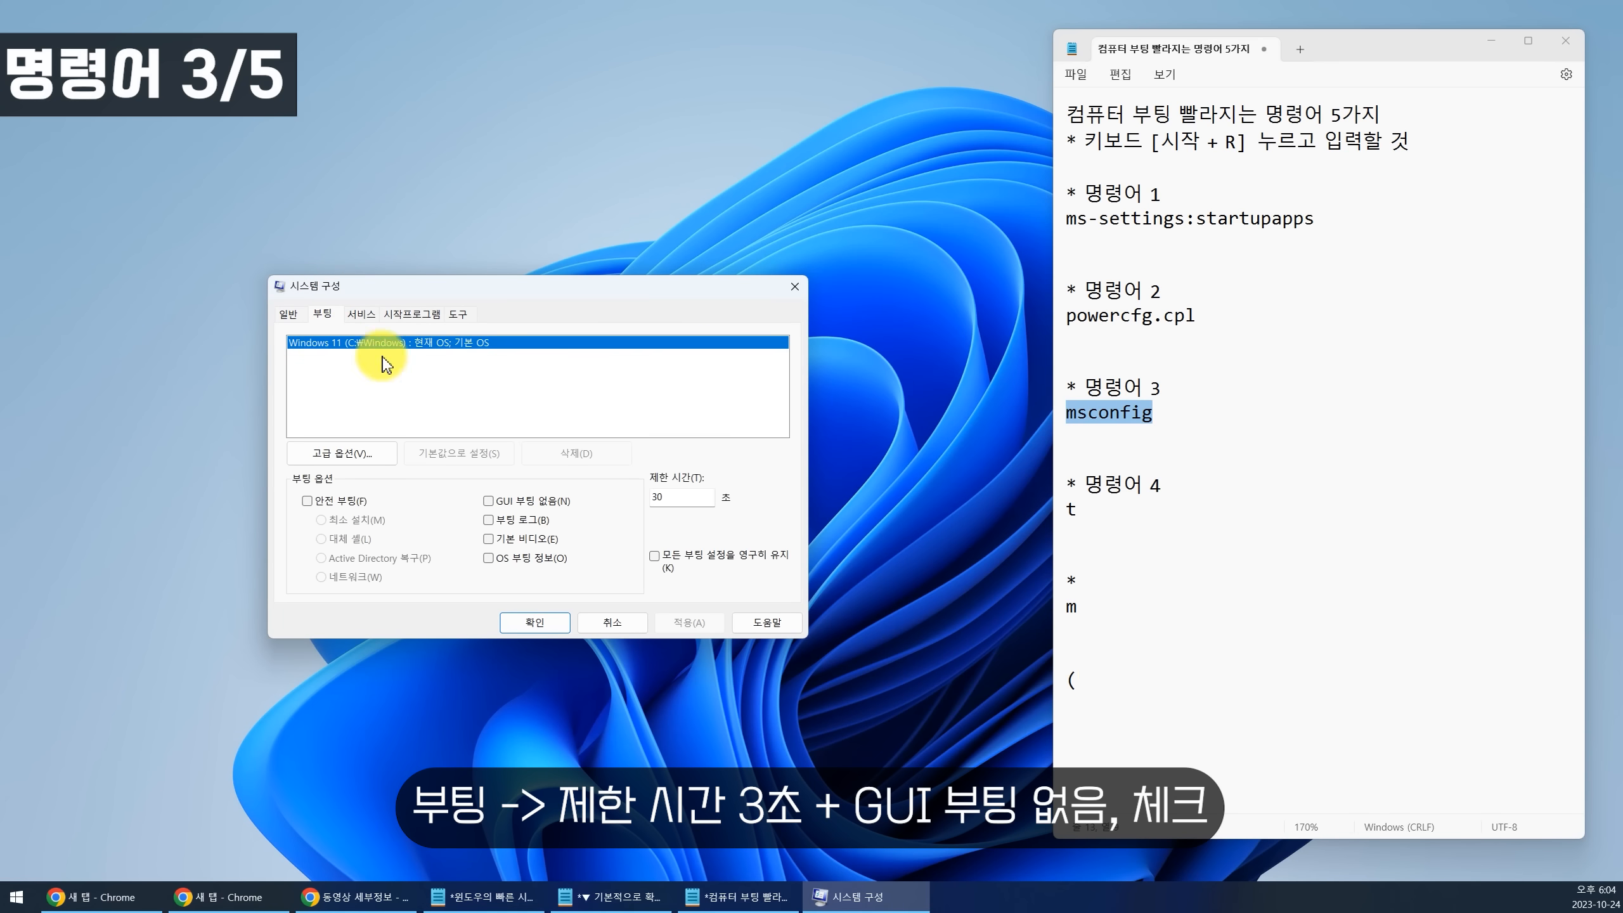
double_click(682, 501)
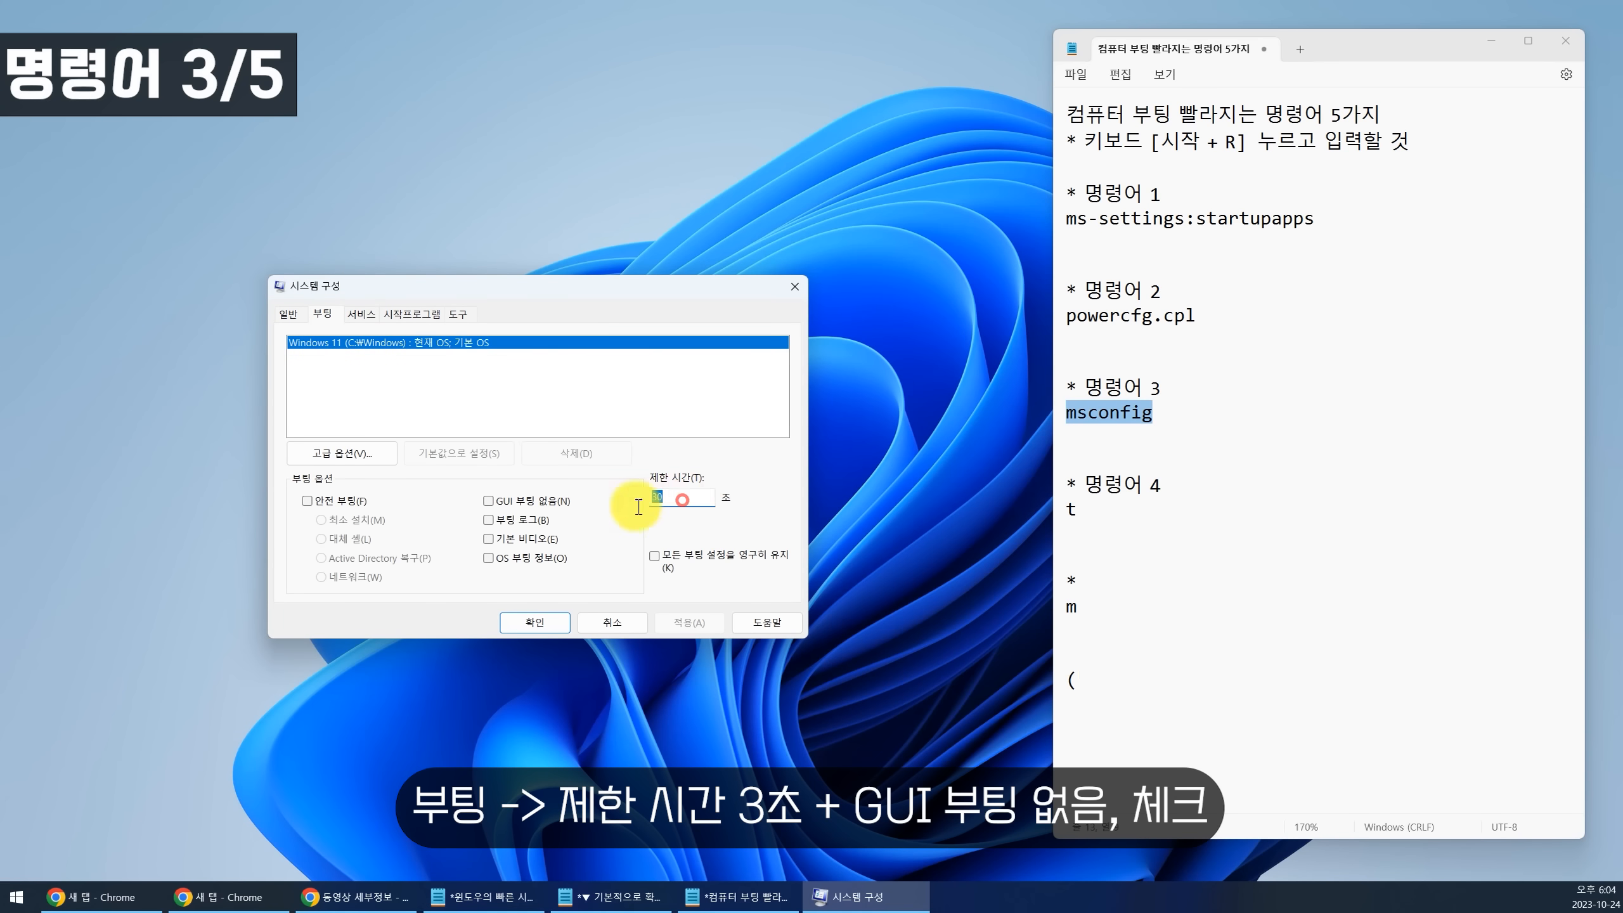
type("3")
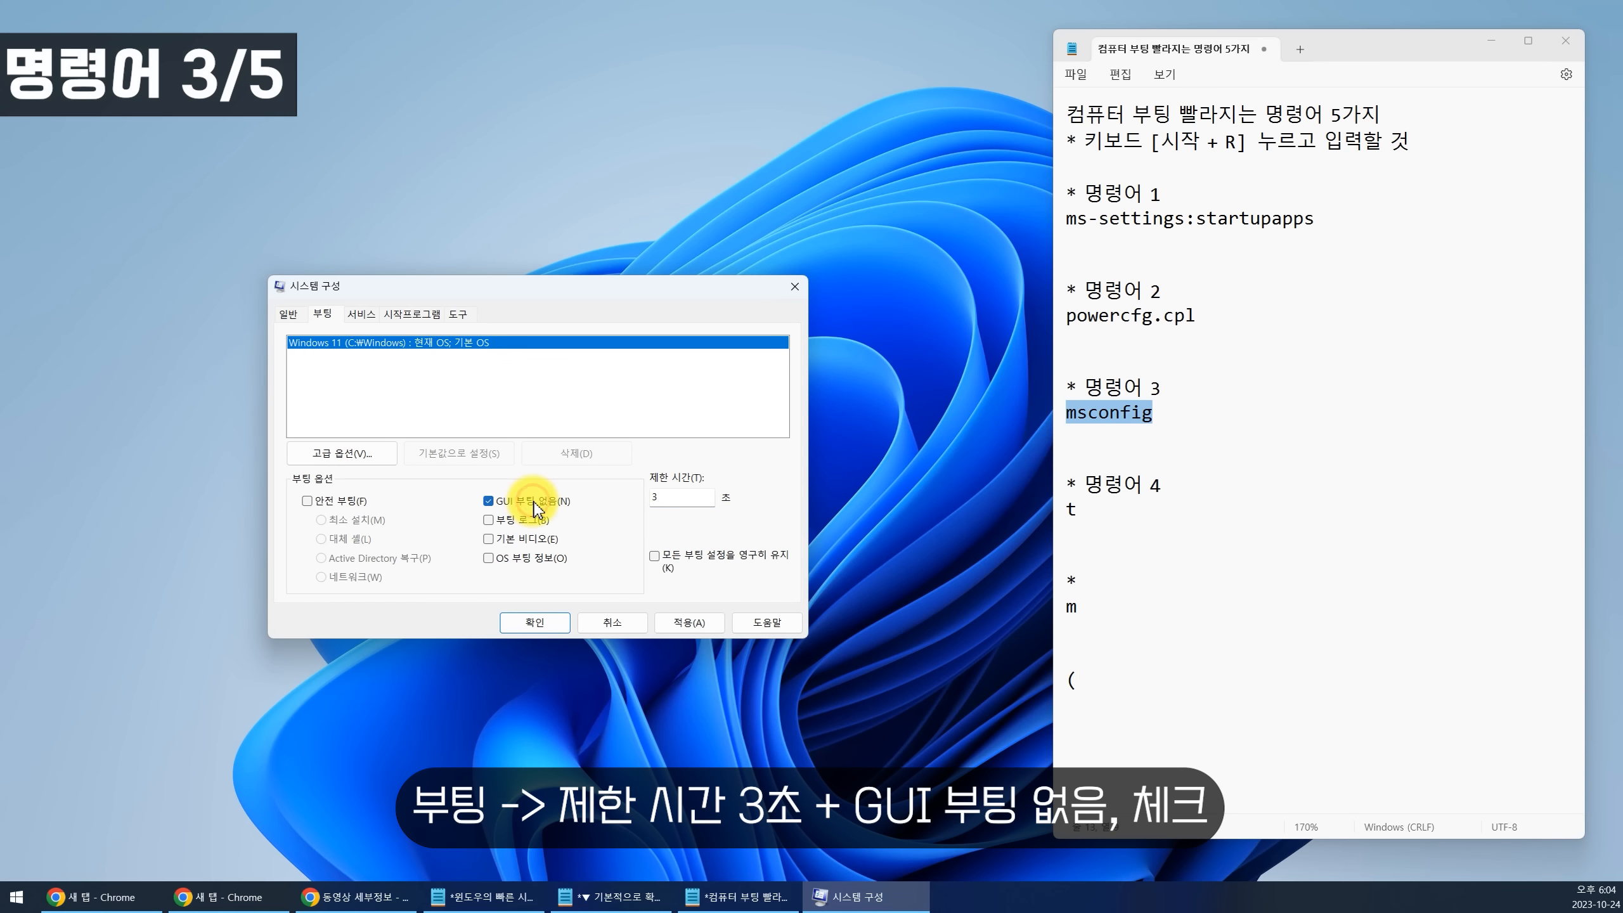
Enable the number of processors in the advanced boot options and set it to 32.
left_click(360, 458)
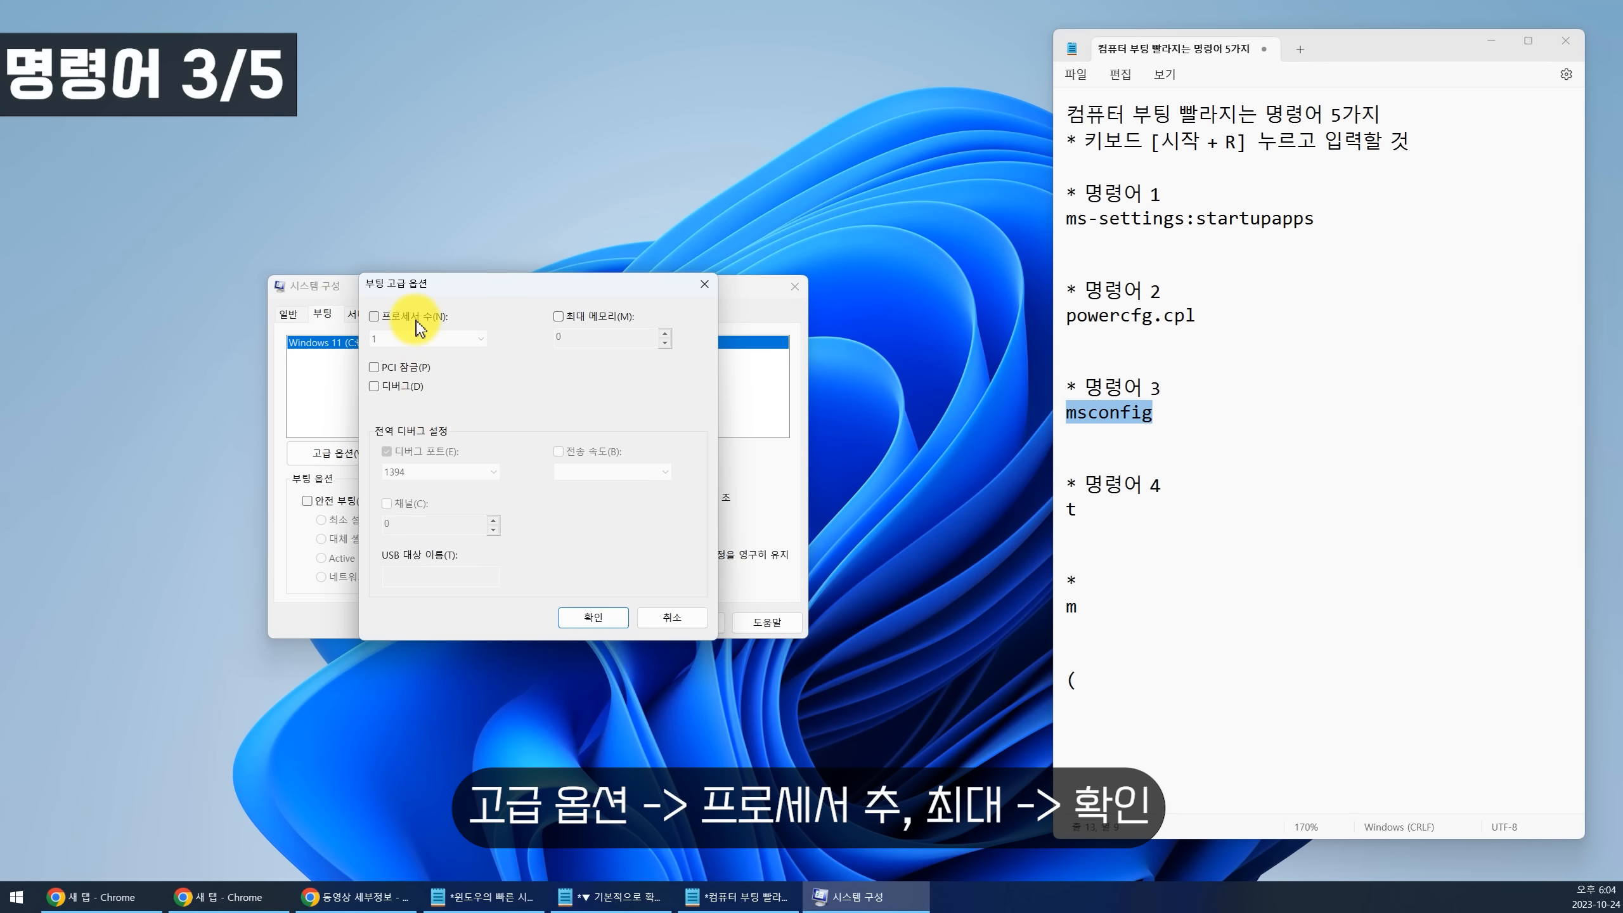
left_click(423, 338)
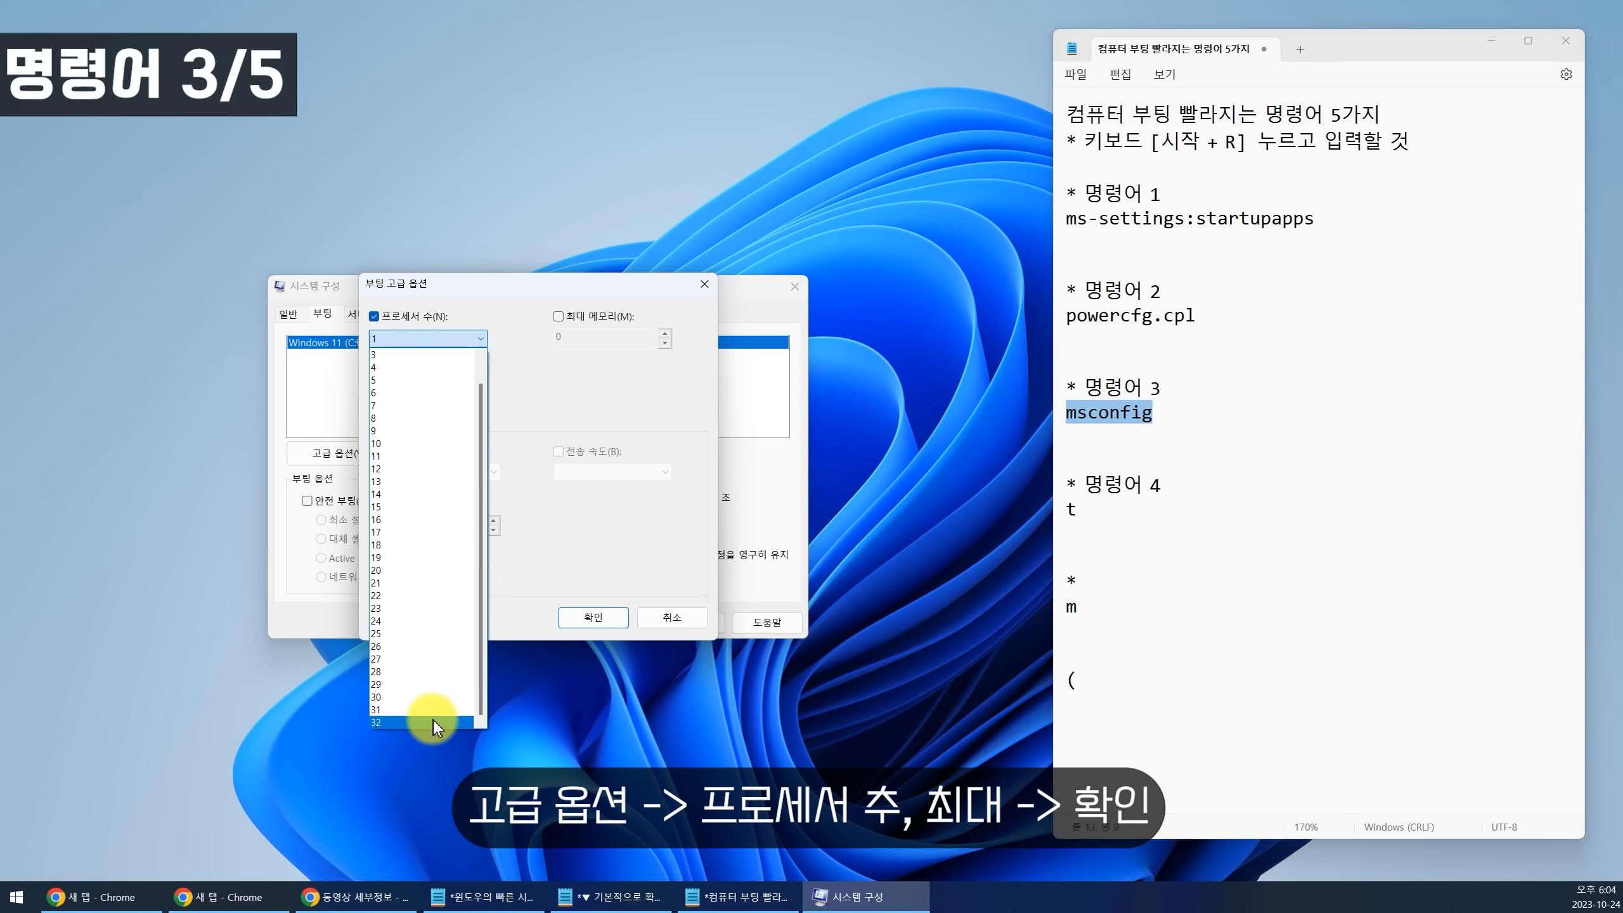
left_click(428, 719)
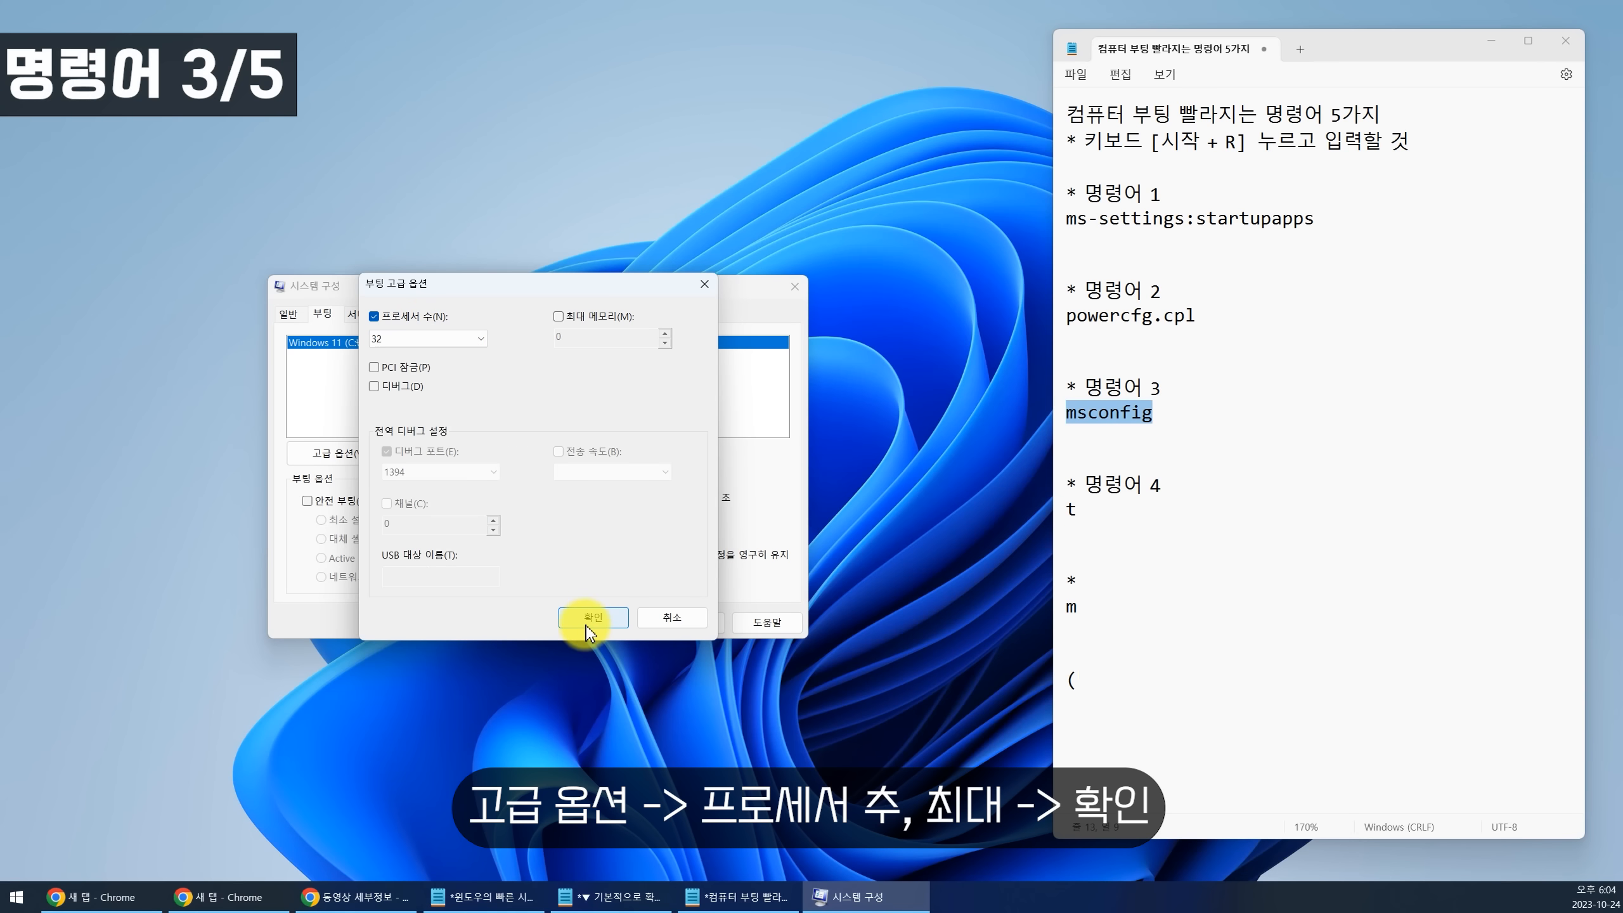
left_click(582, 621)
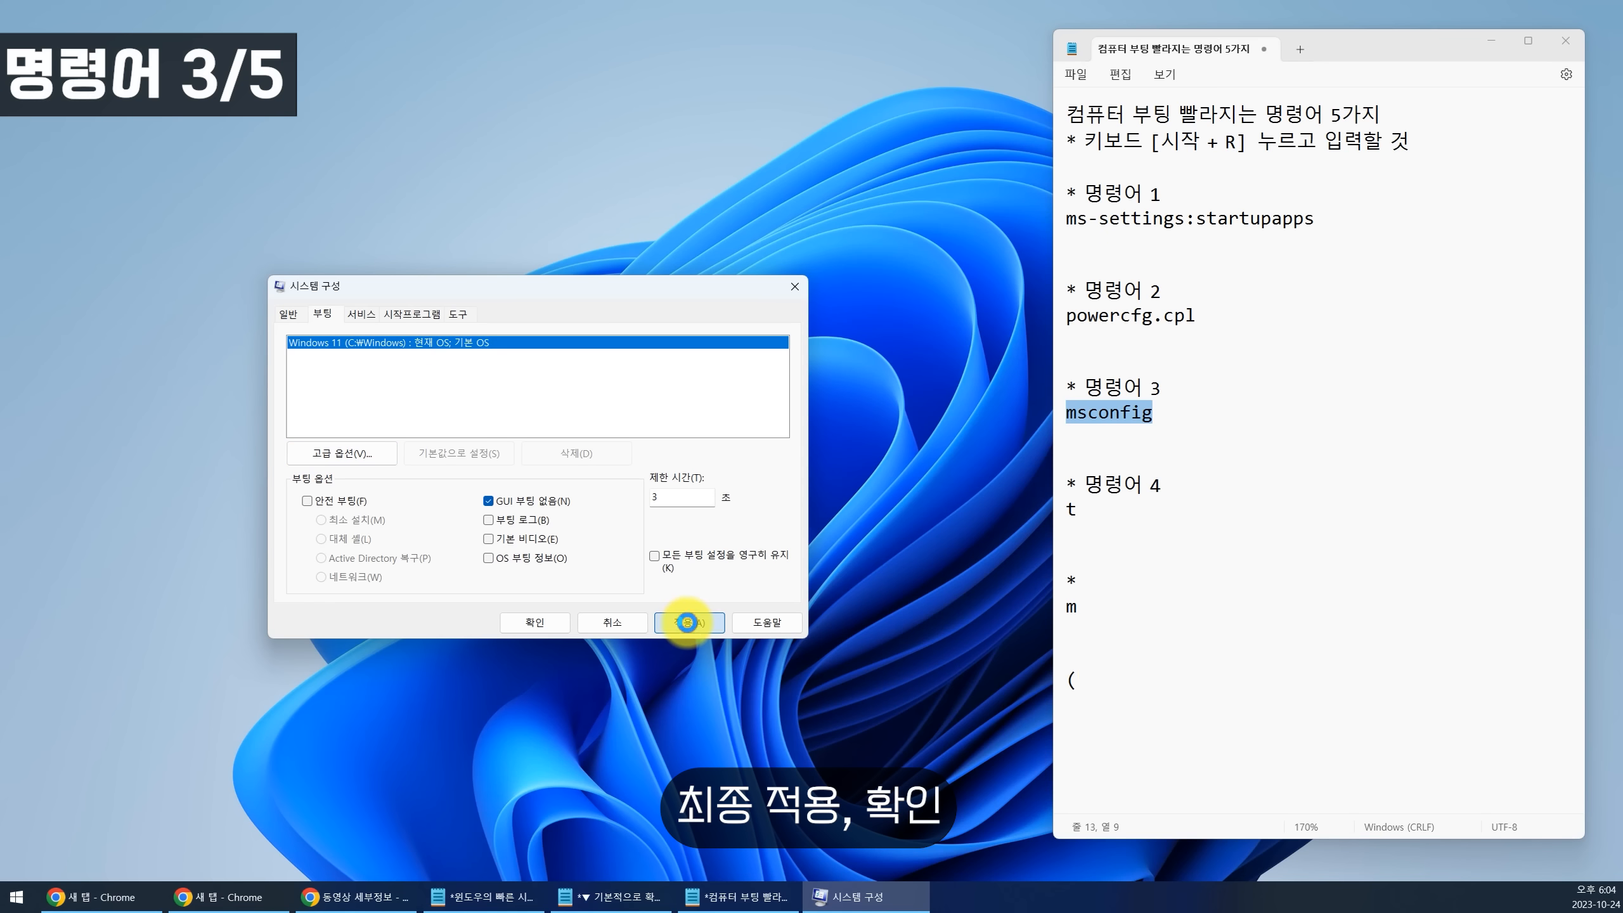
Apply the boot configuration and exit without restarting the computer.
left_click(687, 621)
left_click(534, 623)
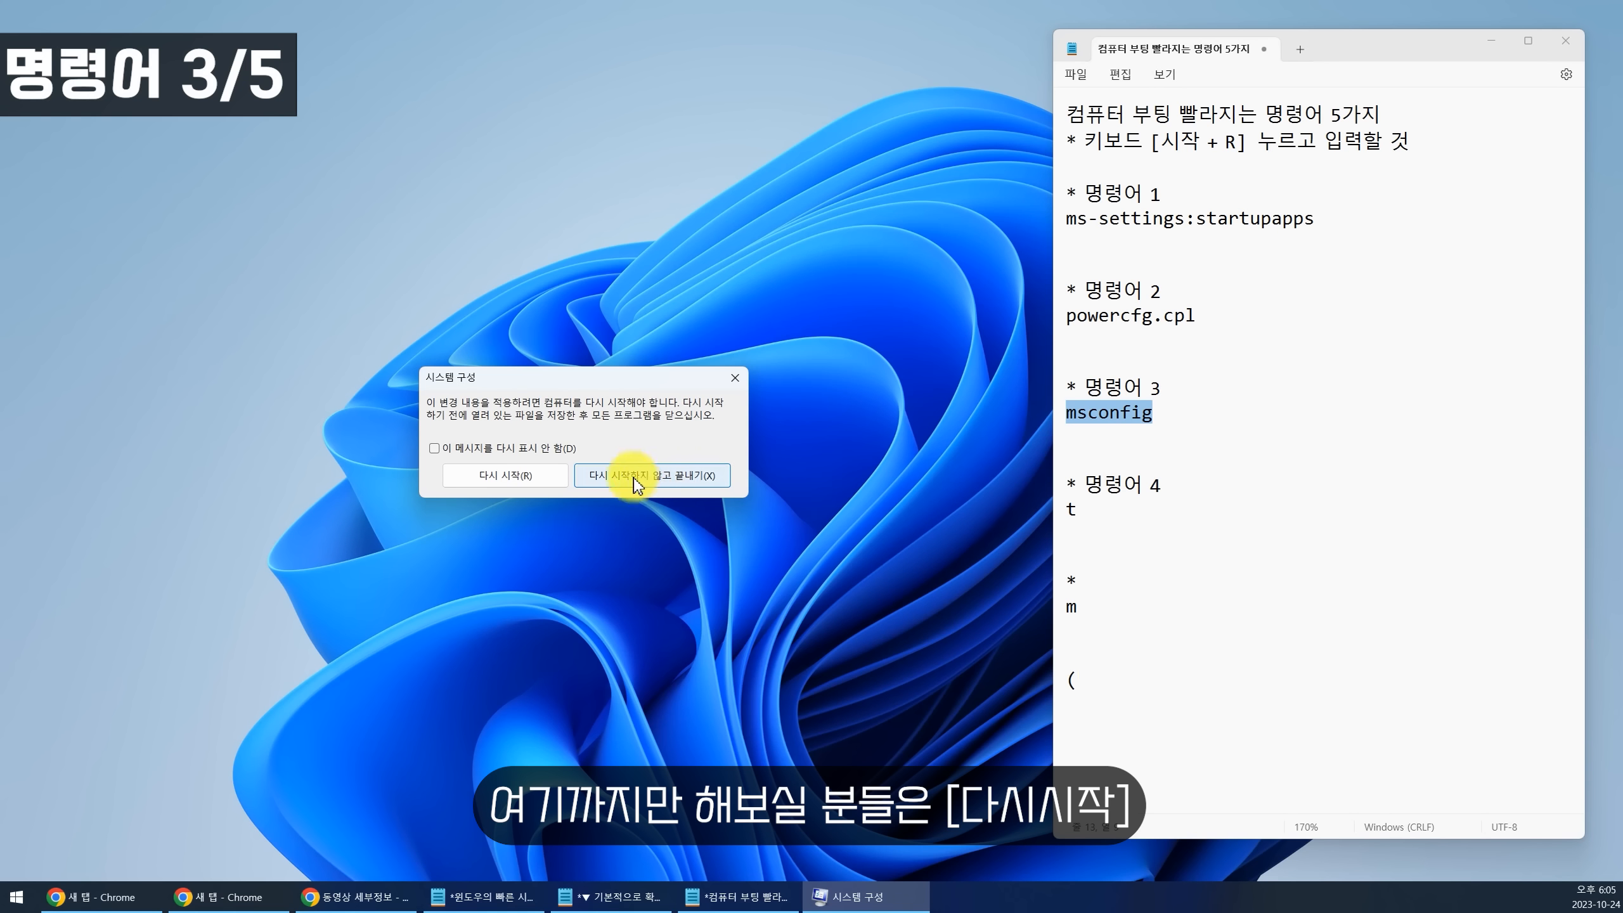
left_click(711, 481)
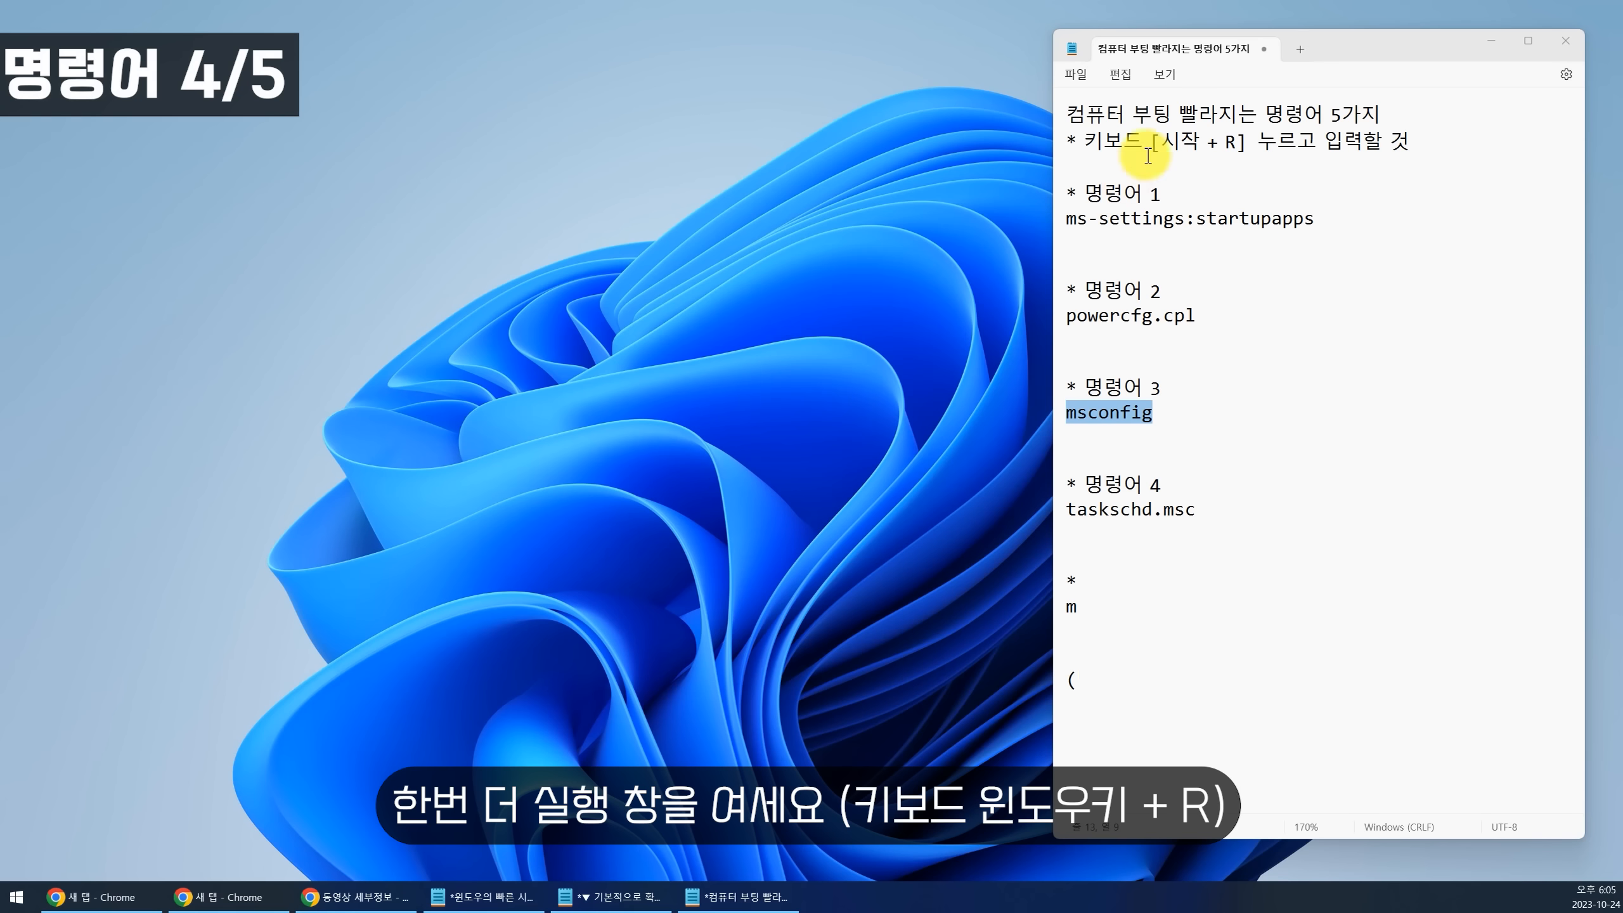
Copy the command taskschd.msc from the note and run it to open Task Scheduler.
left_click(1179, 139)
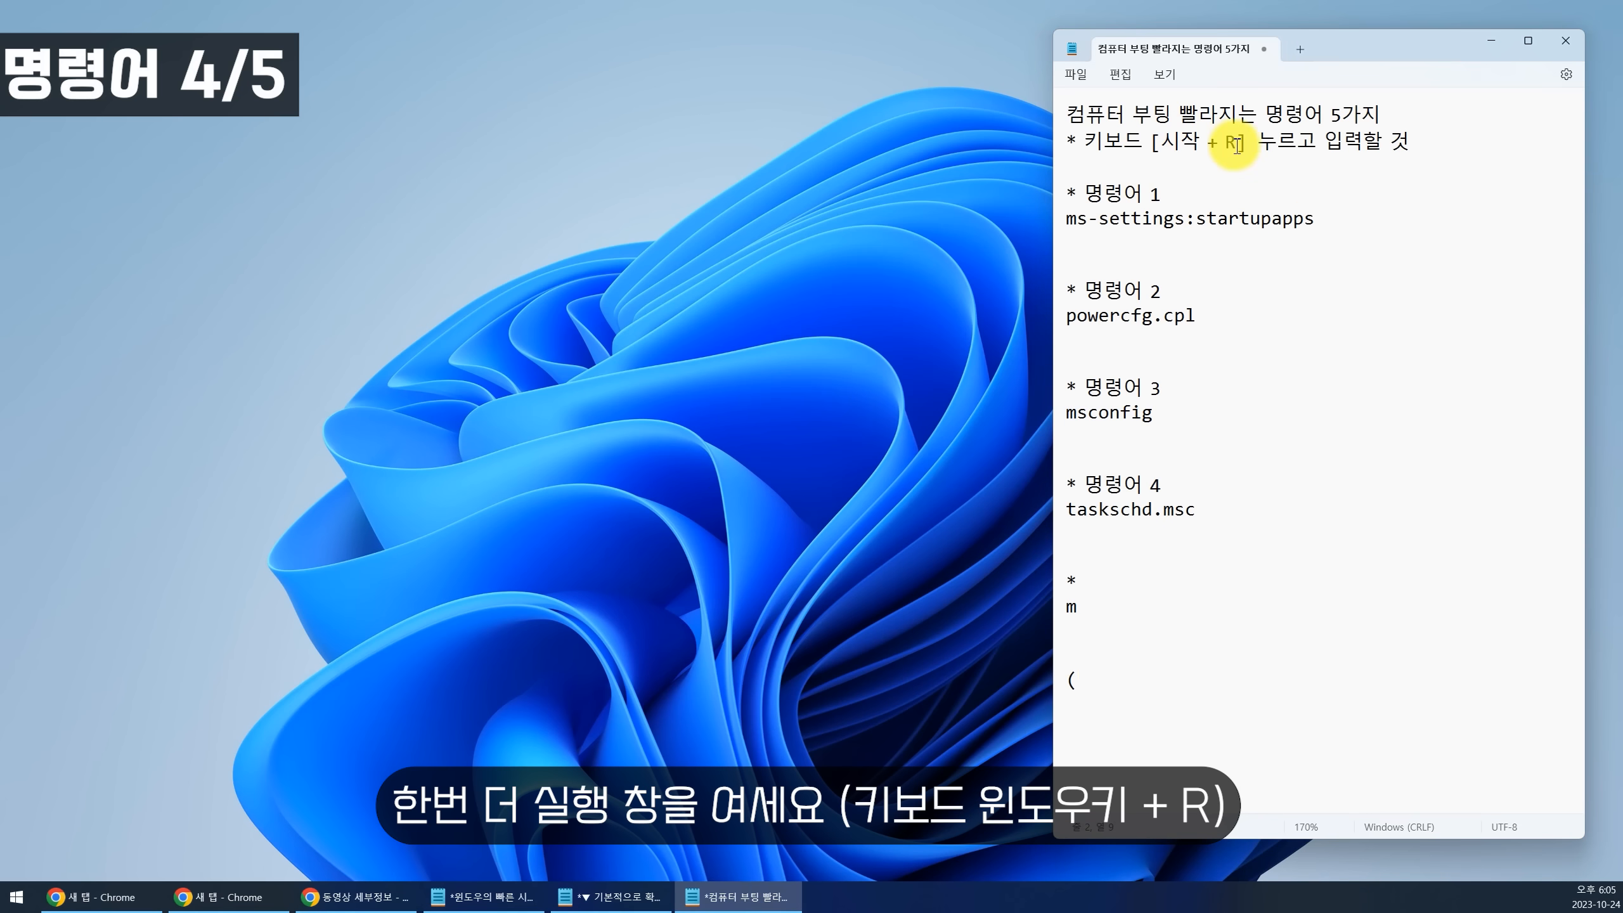
key("super+r")
left_click_drag(1211, 510, 1059, 510)
key("ctrl+c")
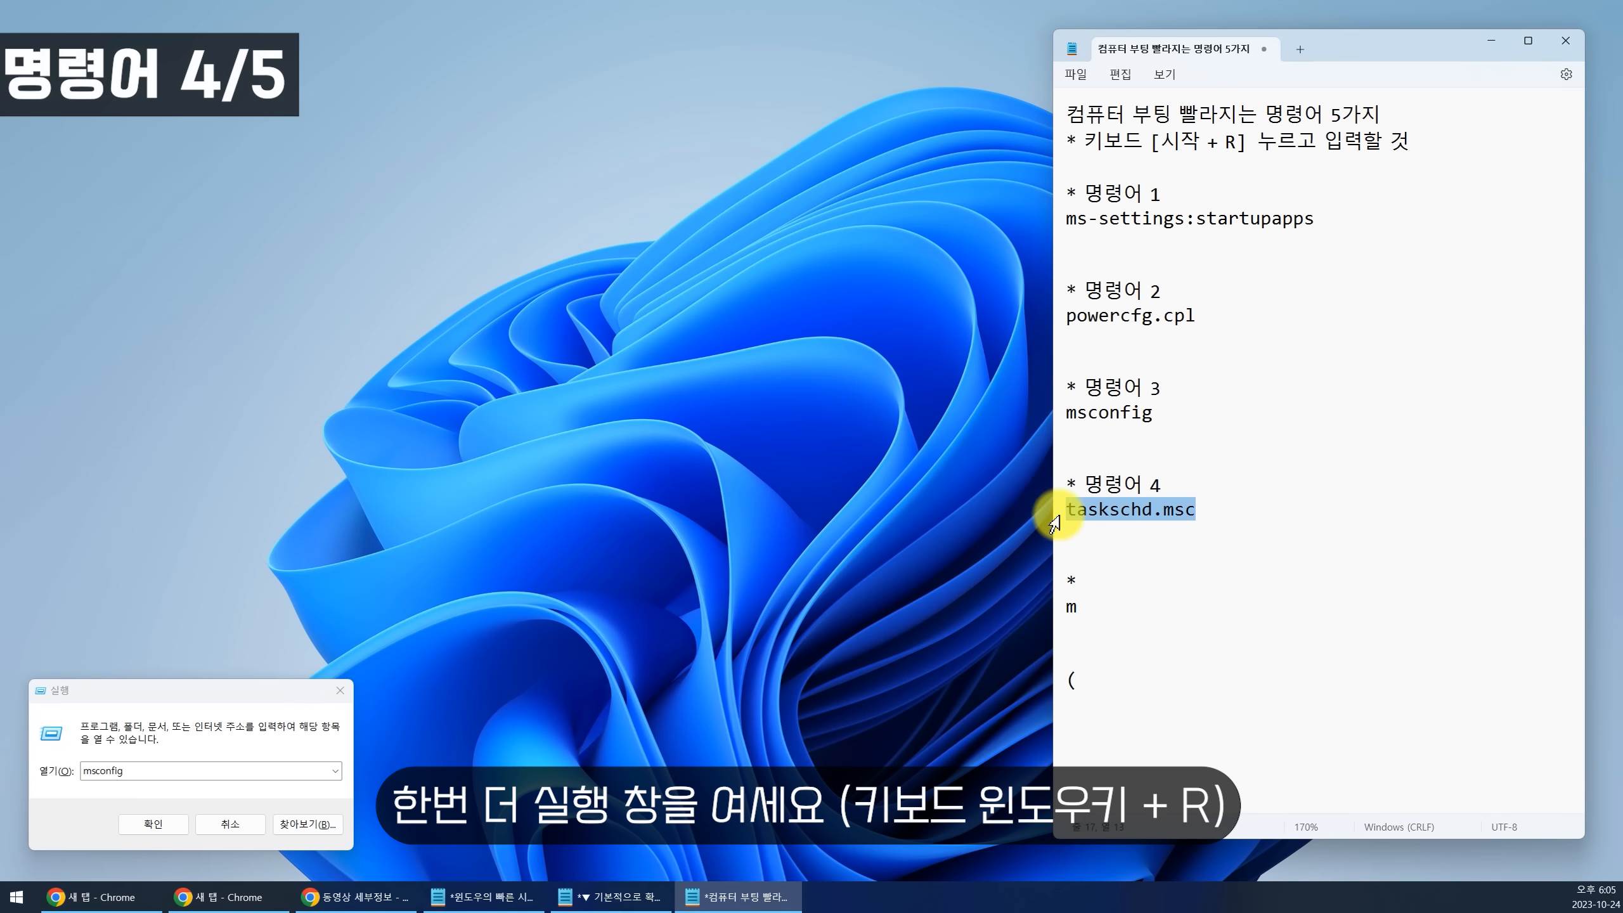
left_click(121, 774)
key("ctrl+a")
key("ctrl+v")
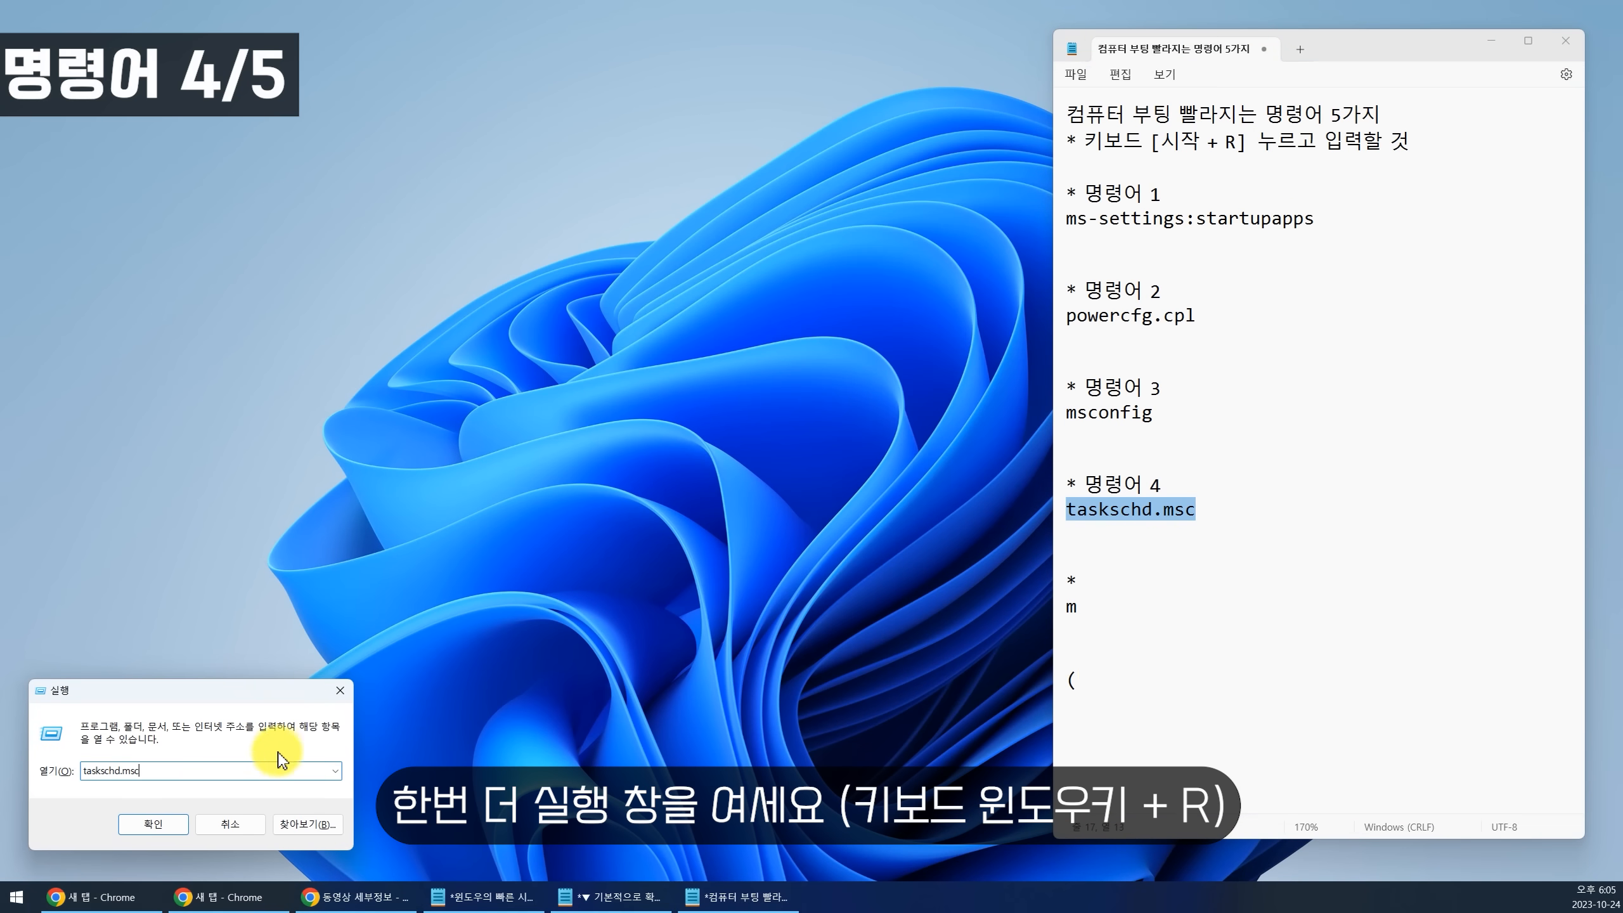
left_click(161, 826)
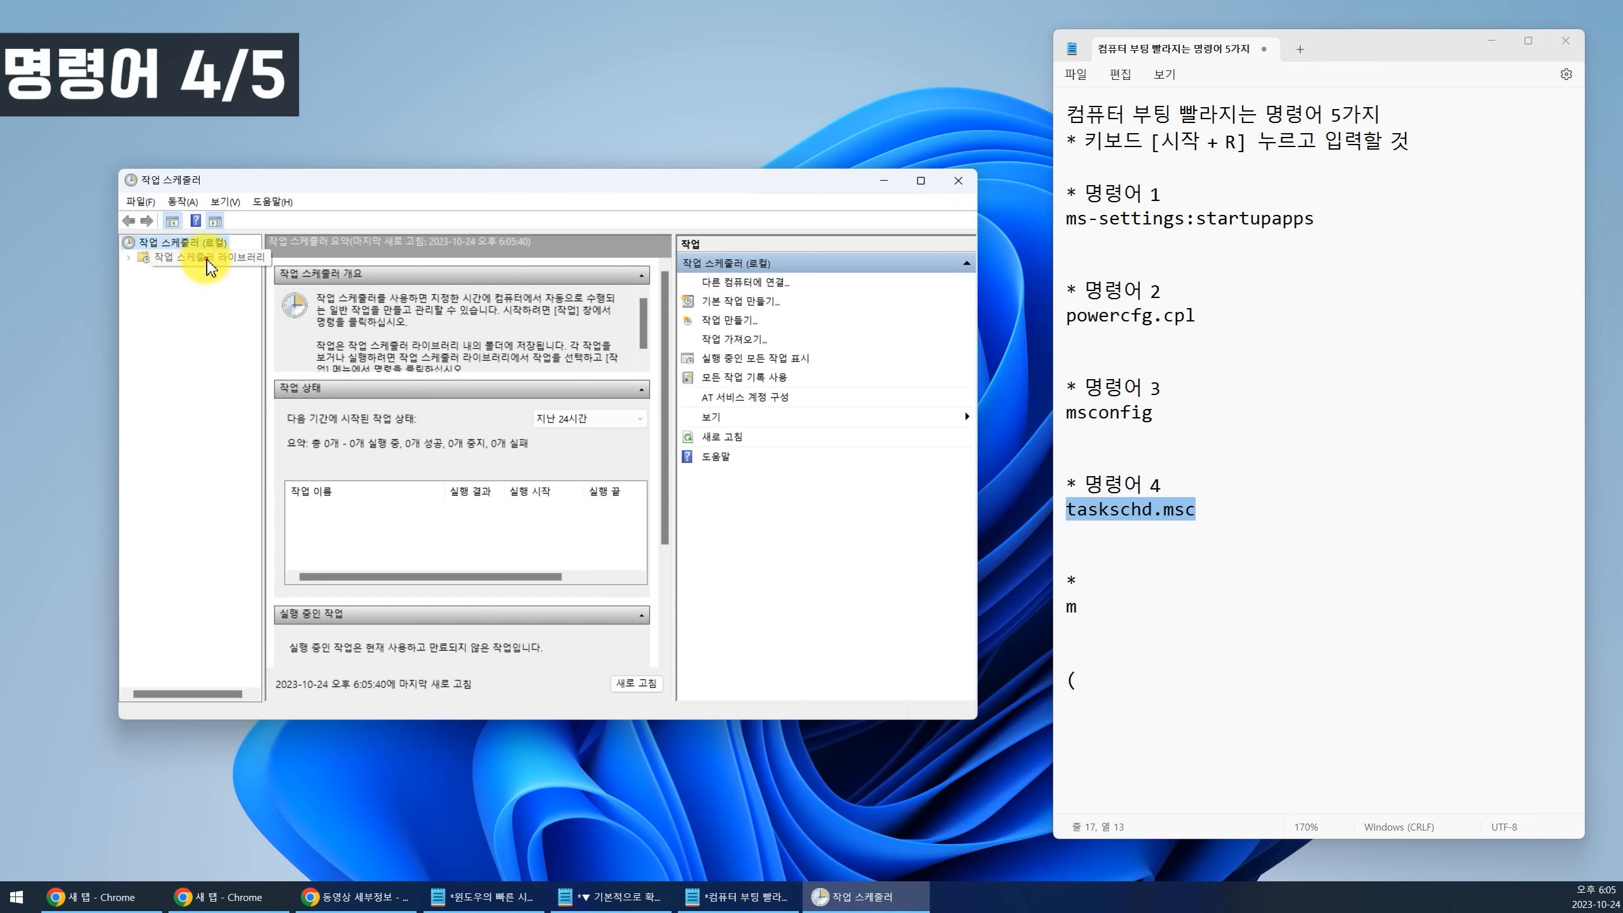
Disable the Adobe Acrobat Update Task in the Task Scheduler Library (작업 스케줄러 라이브러리).
left_click(198, 256)
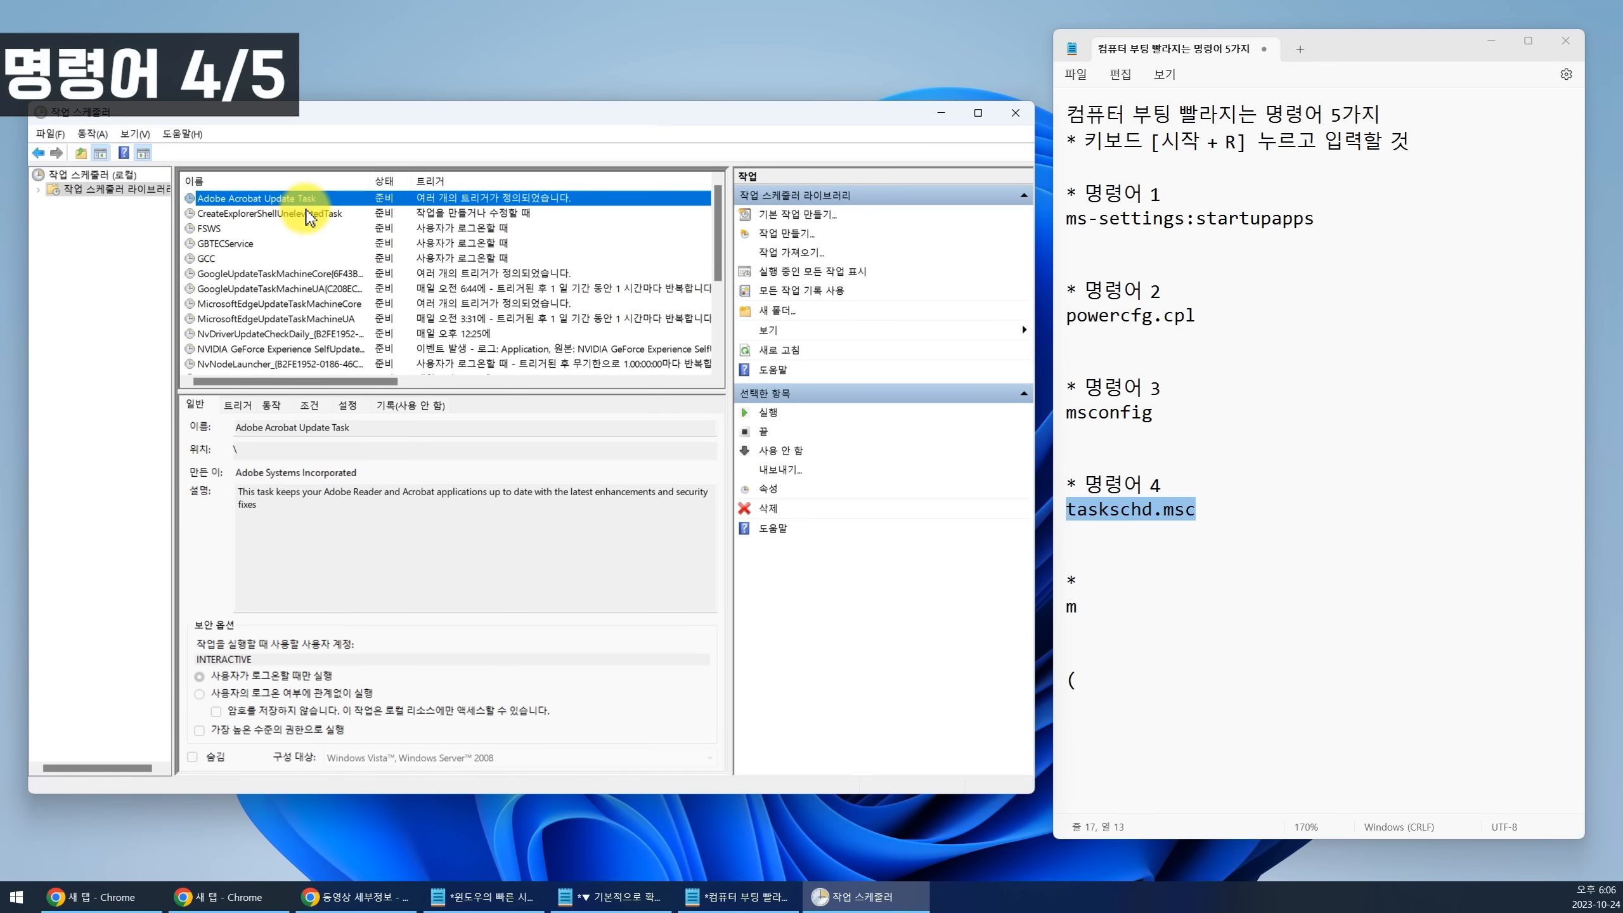
left_click(281, 304)
scroll(289, 314, "down", 3)
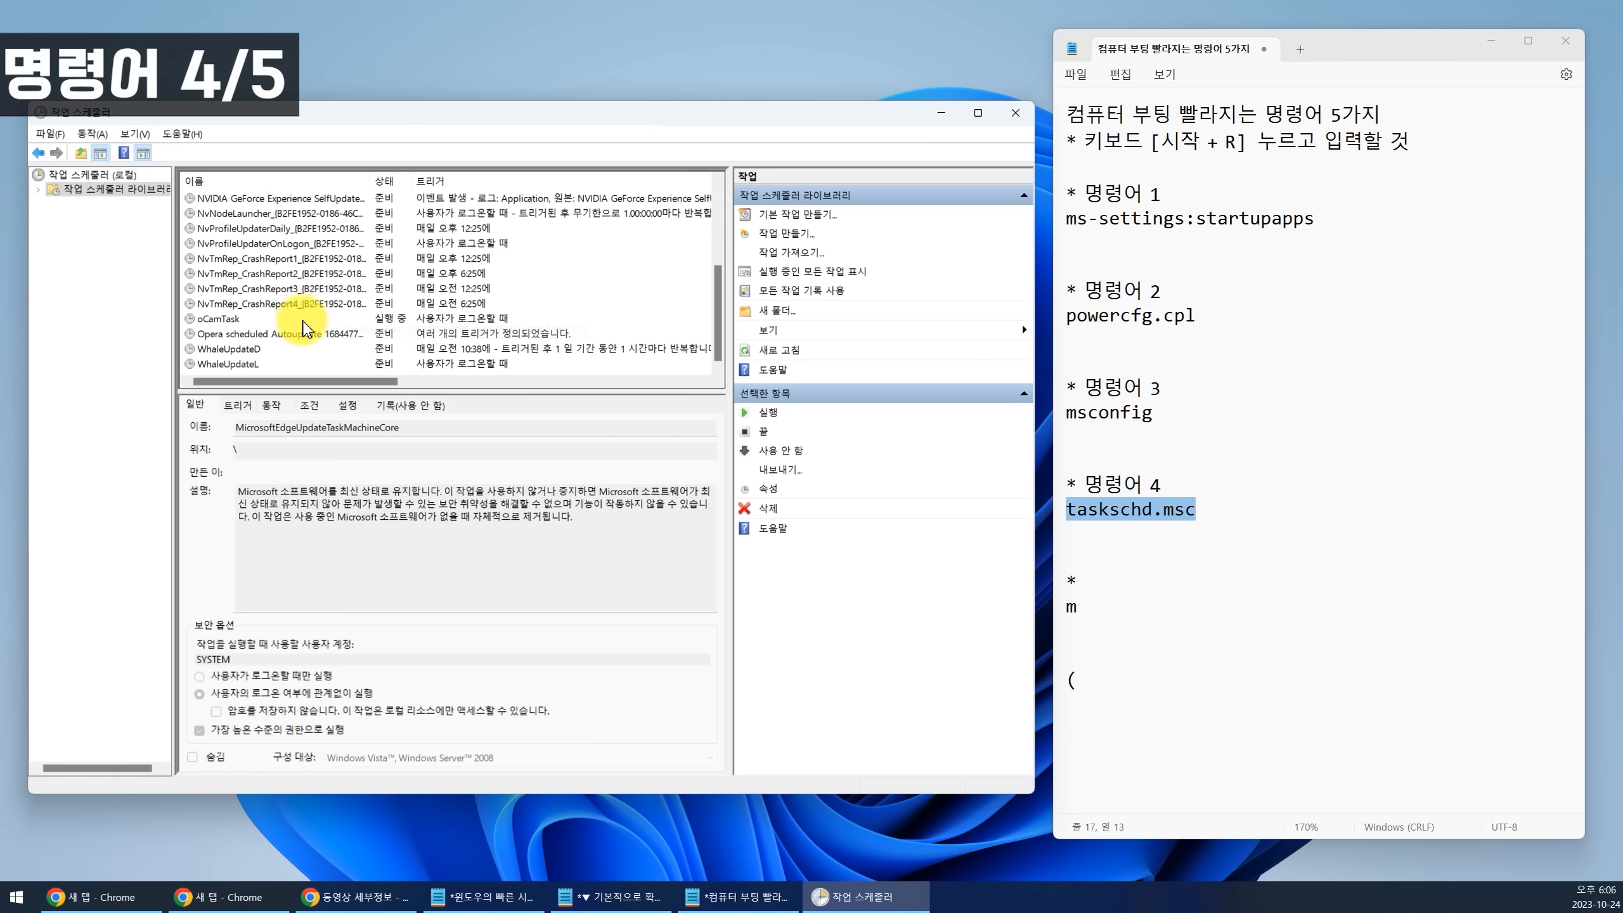
scroll(273, 211, "up", 3)
left_click(277, 199)
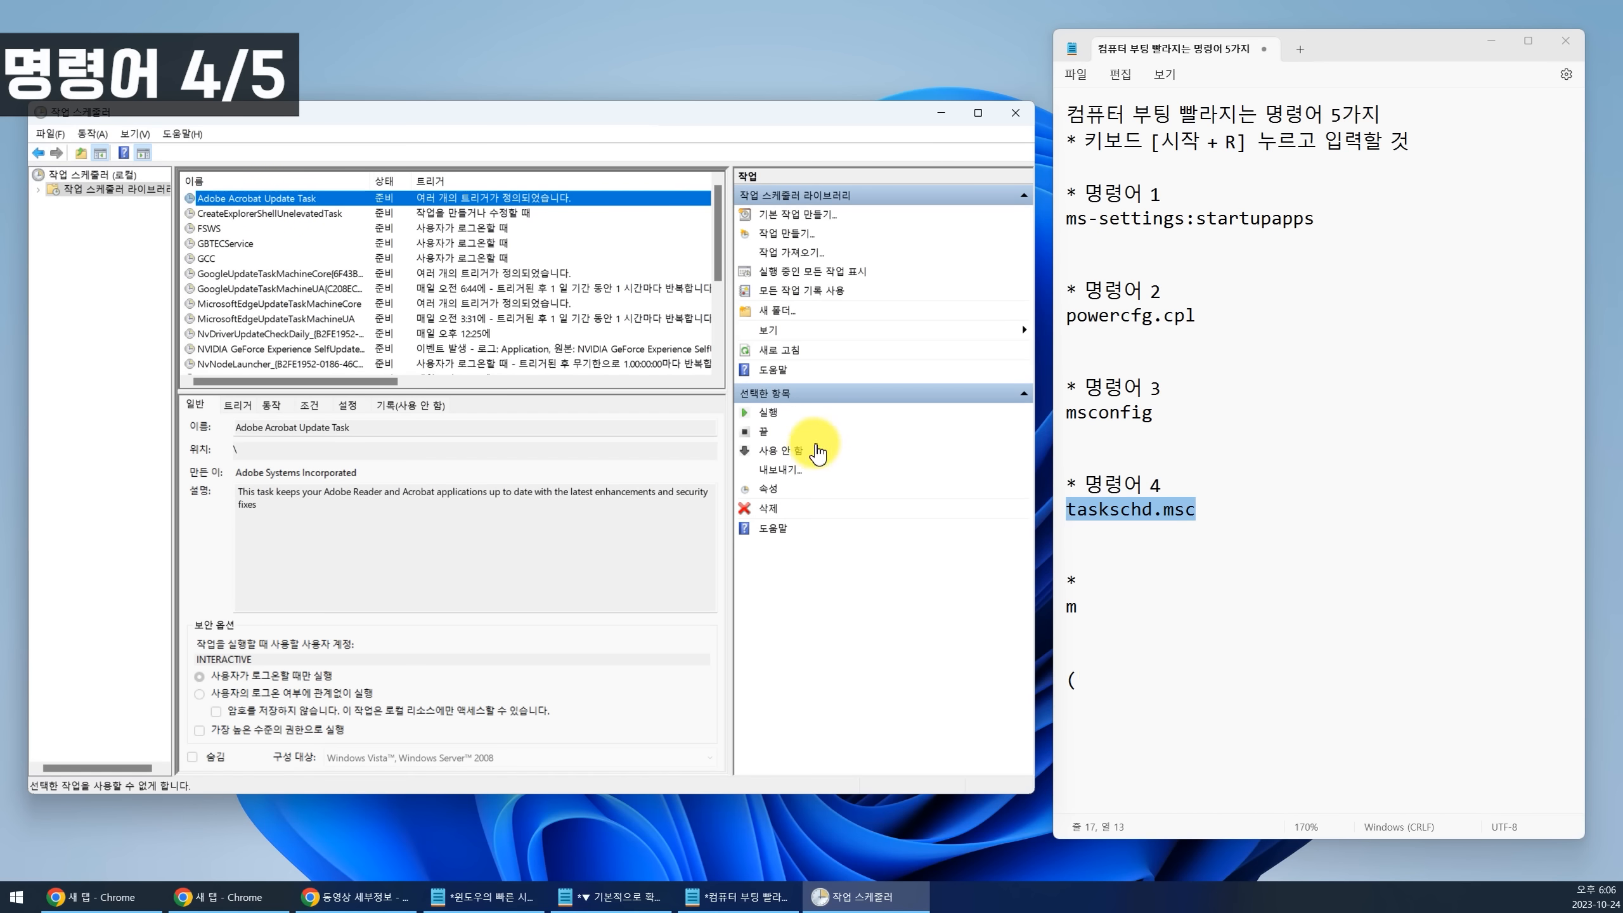
left_click(799, 458)
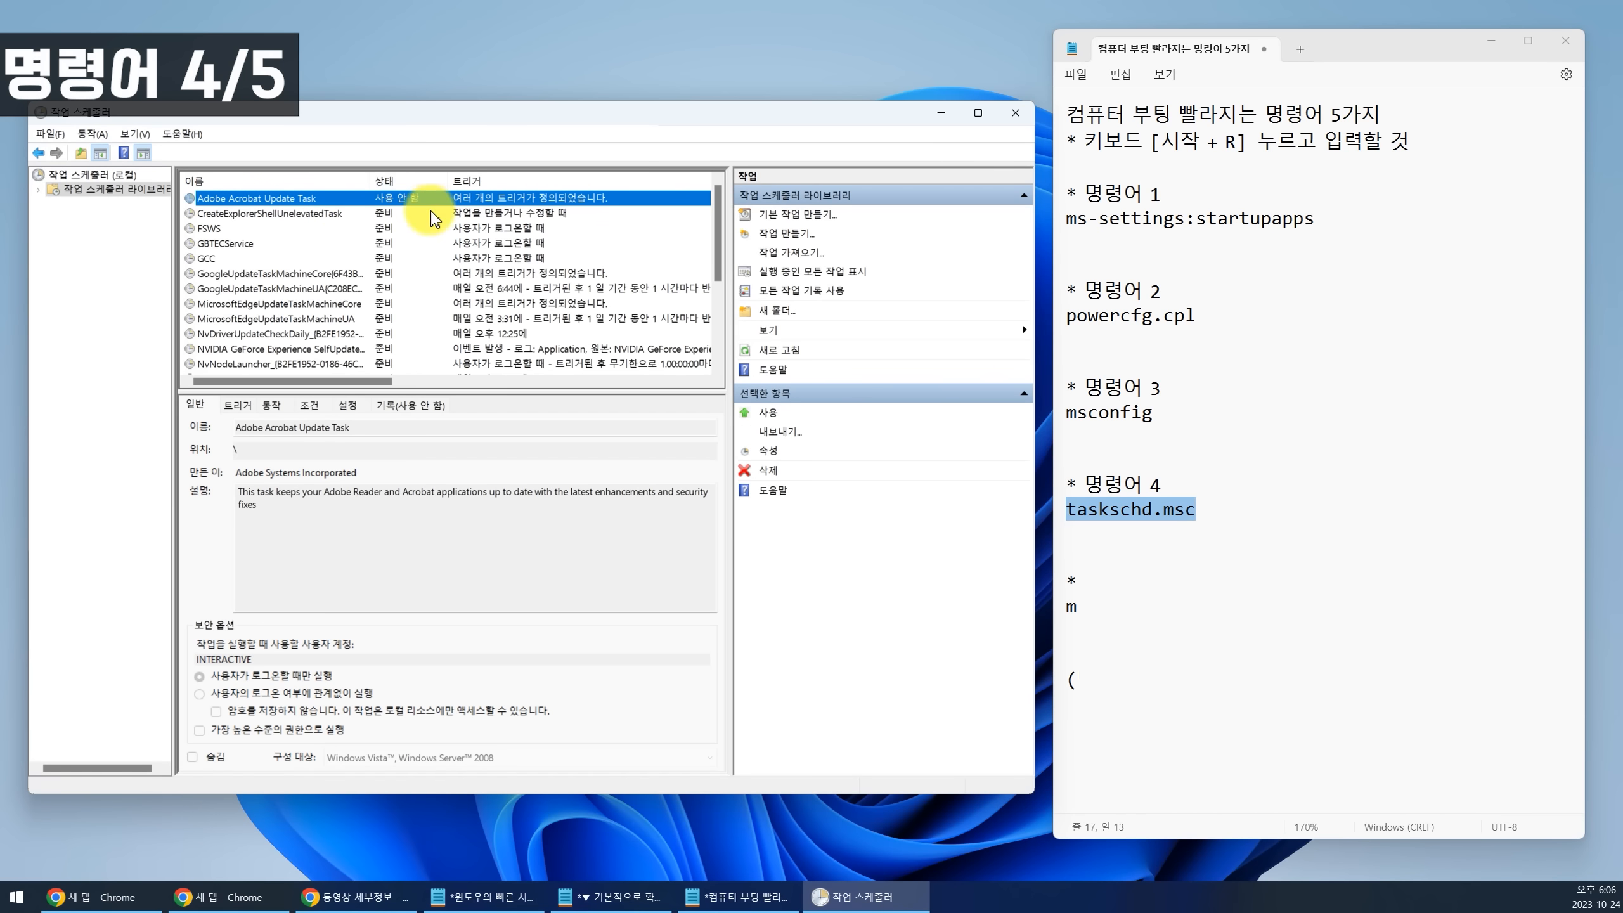
Examine the program paths in the actions (동작) of the CreateExplorerShellUnelevatedTask and GBTECService tasks.
left_click(270, 213)
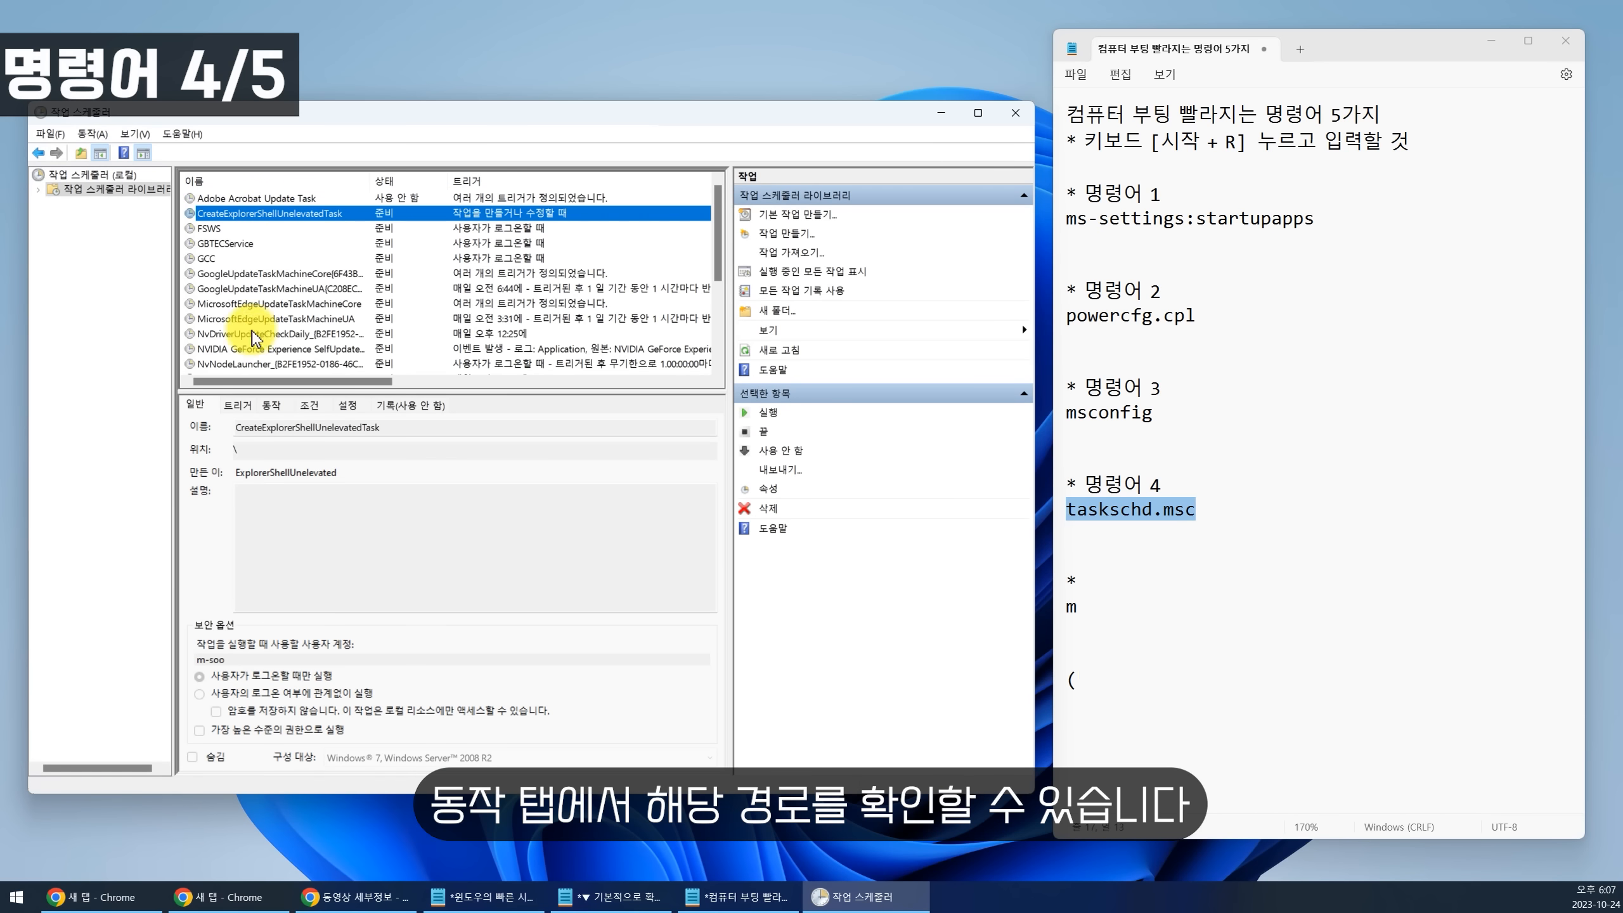
left_click(273, 405)
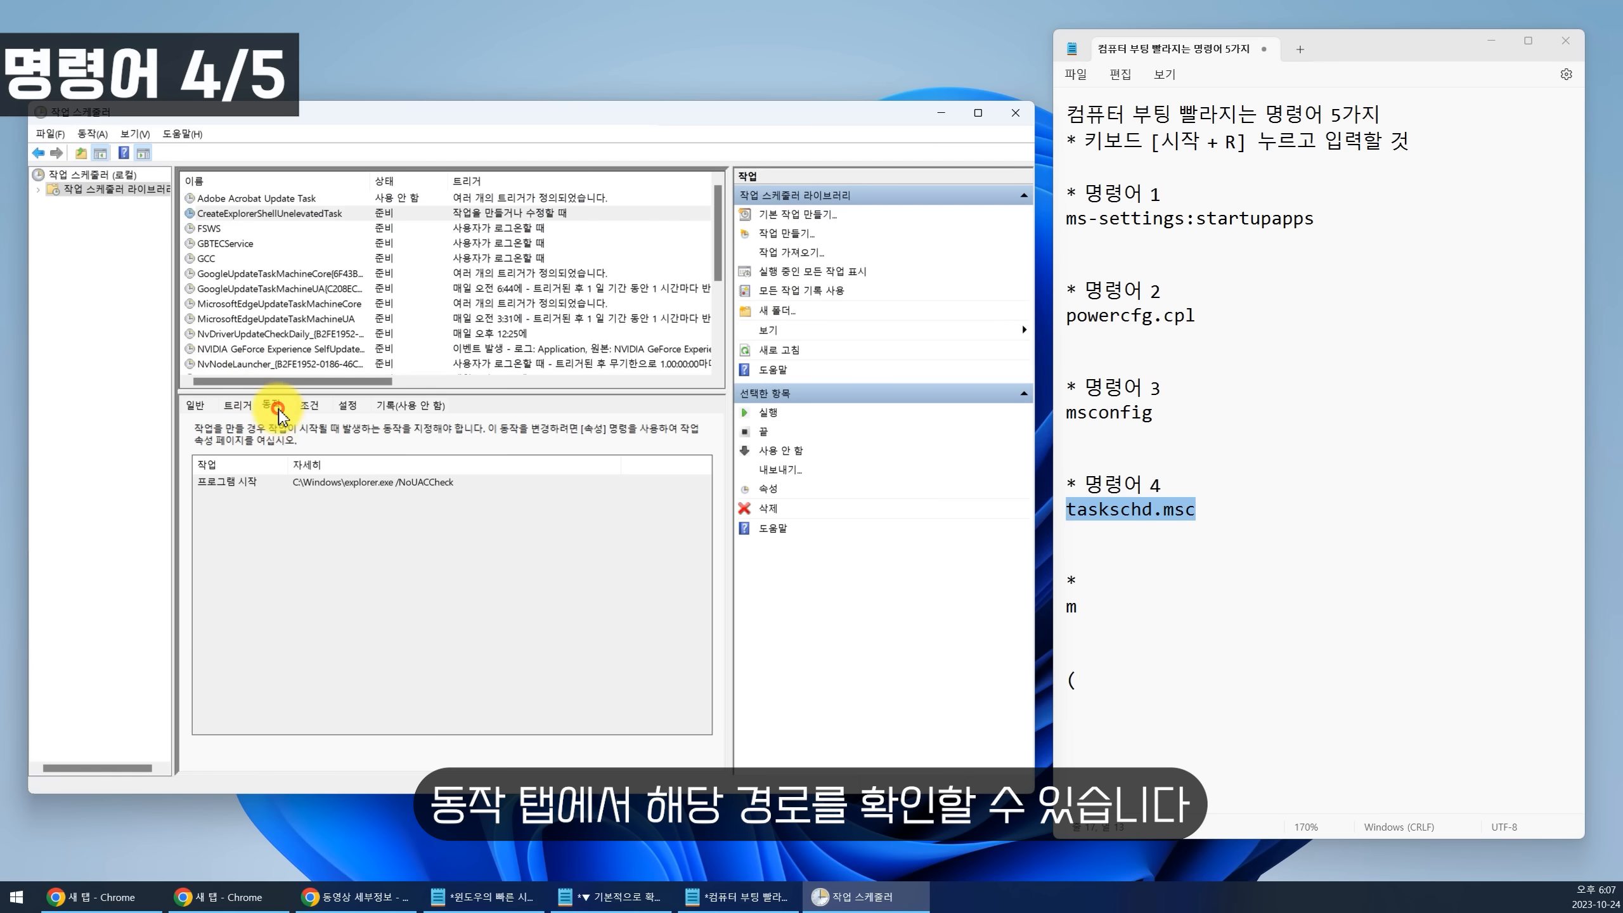
left_click(317, 483)
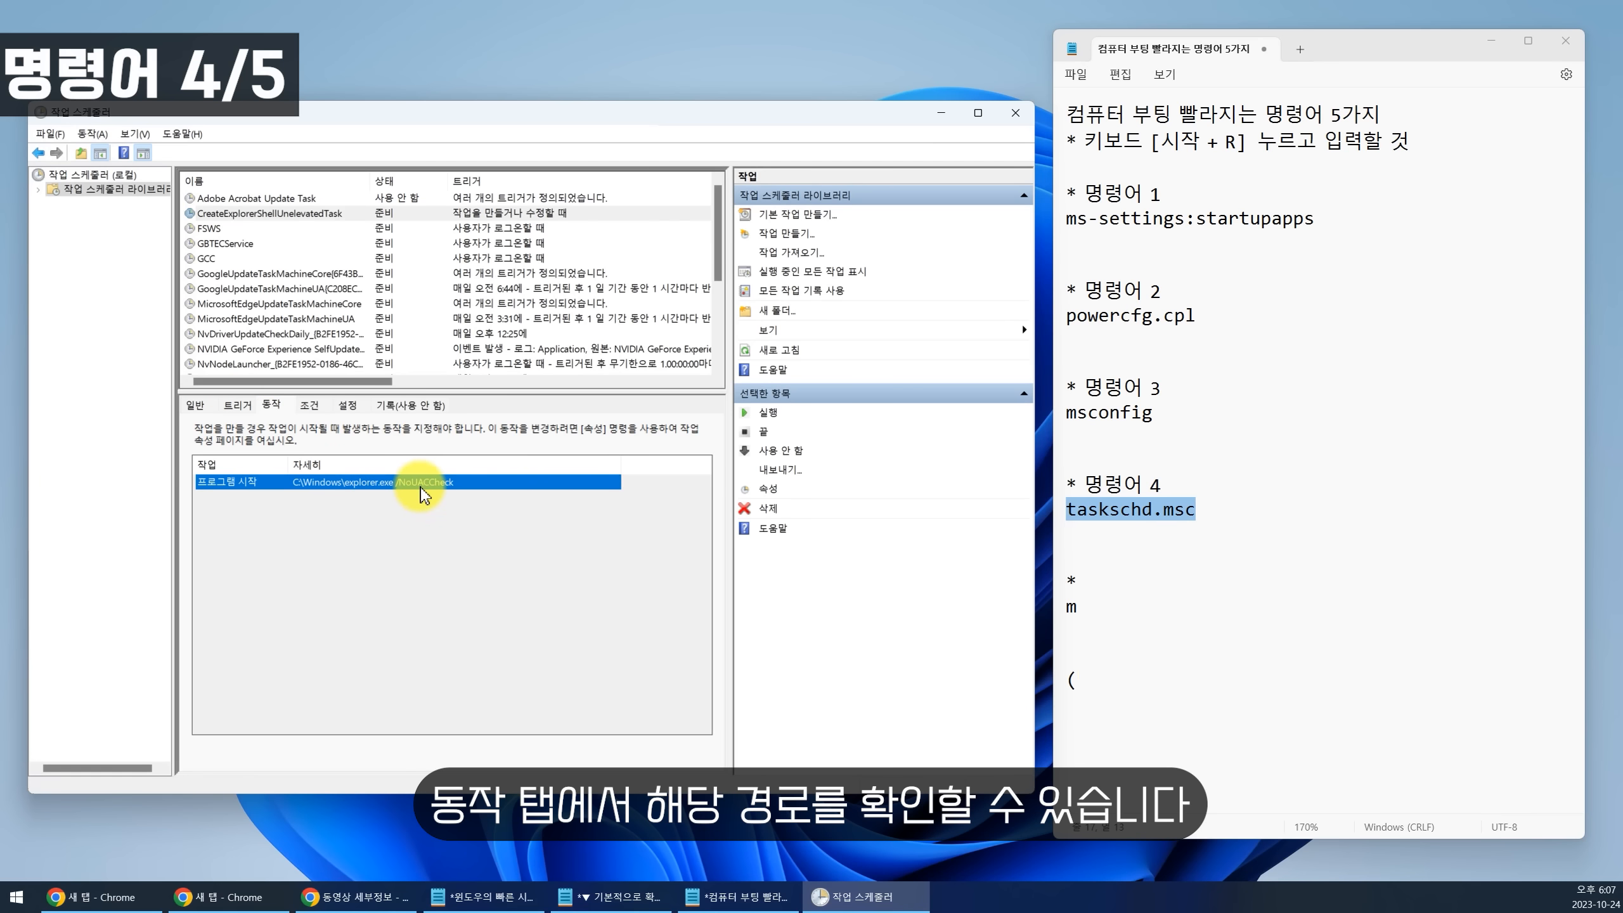
left_click(257, 245)
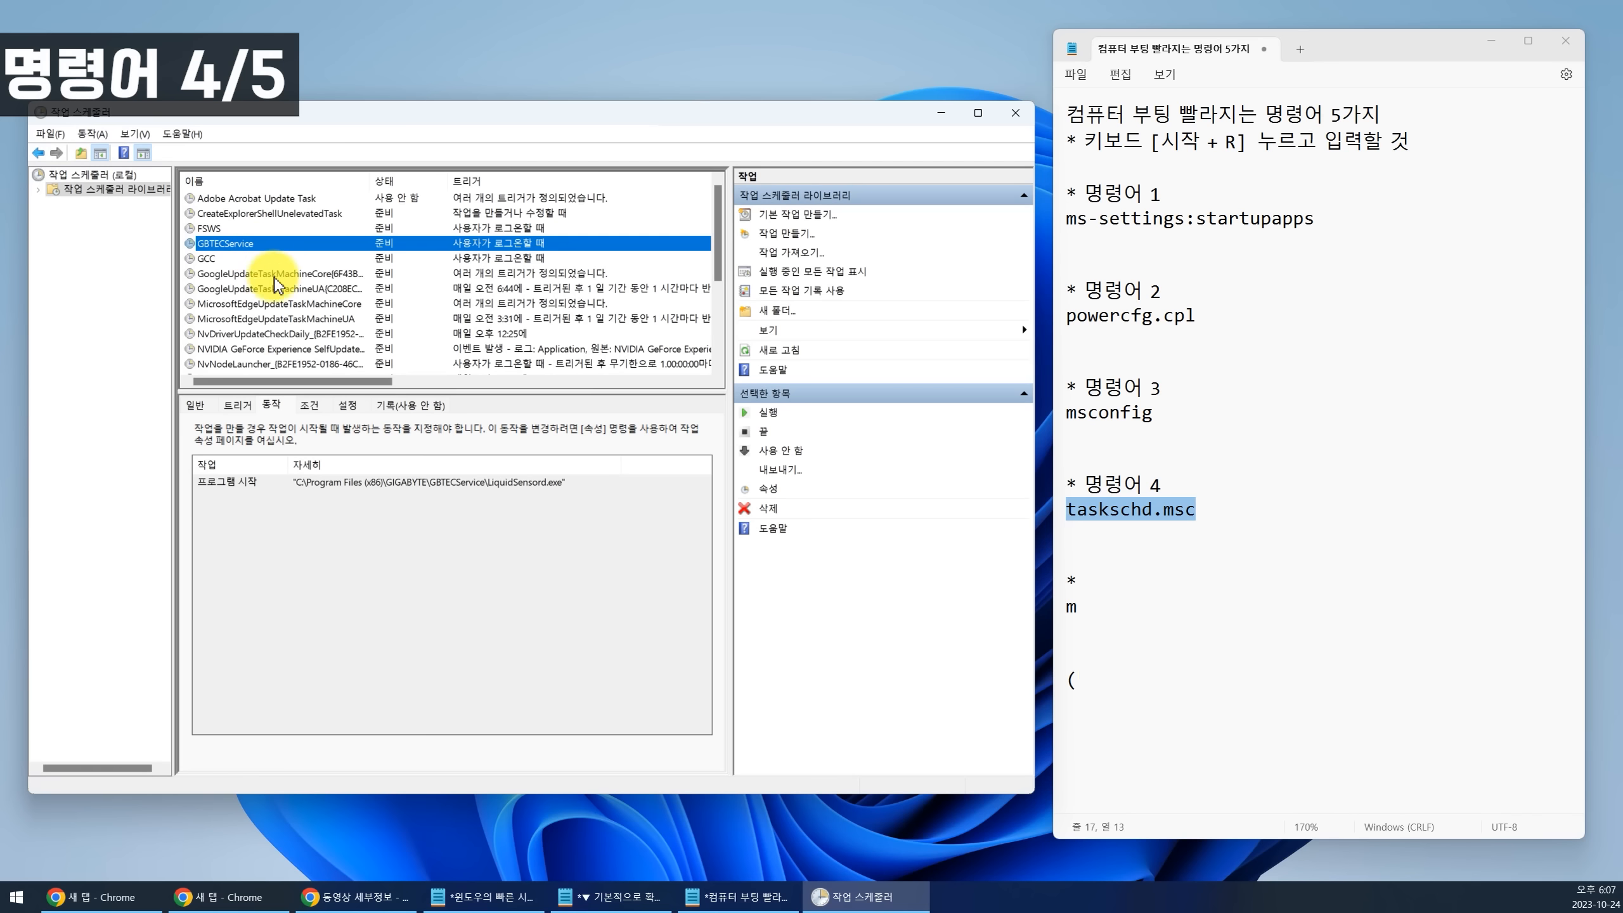
Disable the Opera scheduled Autoupdate task in the library.
scroll(269, 307, "down", 3)
left_click(275, 333)
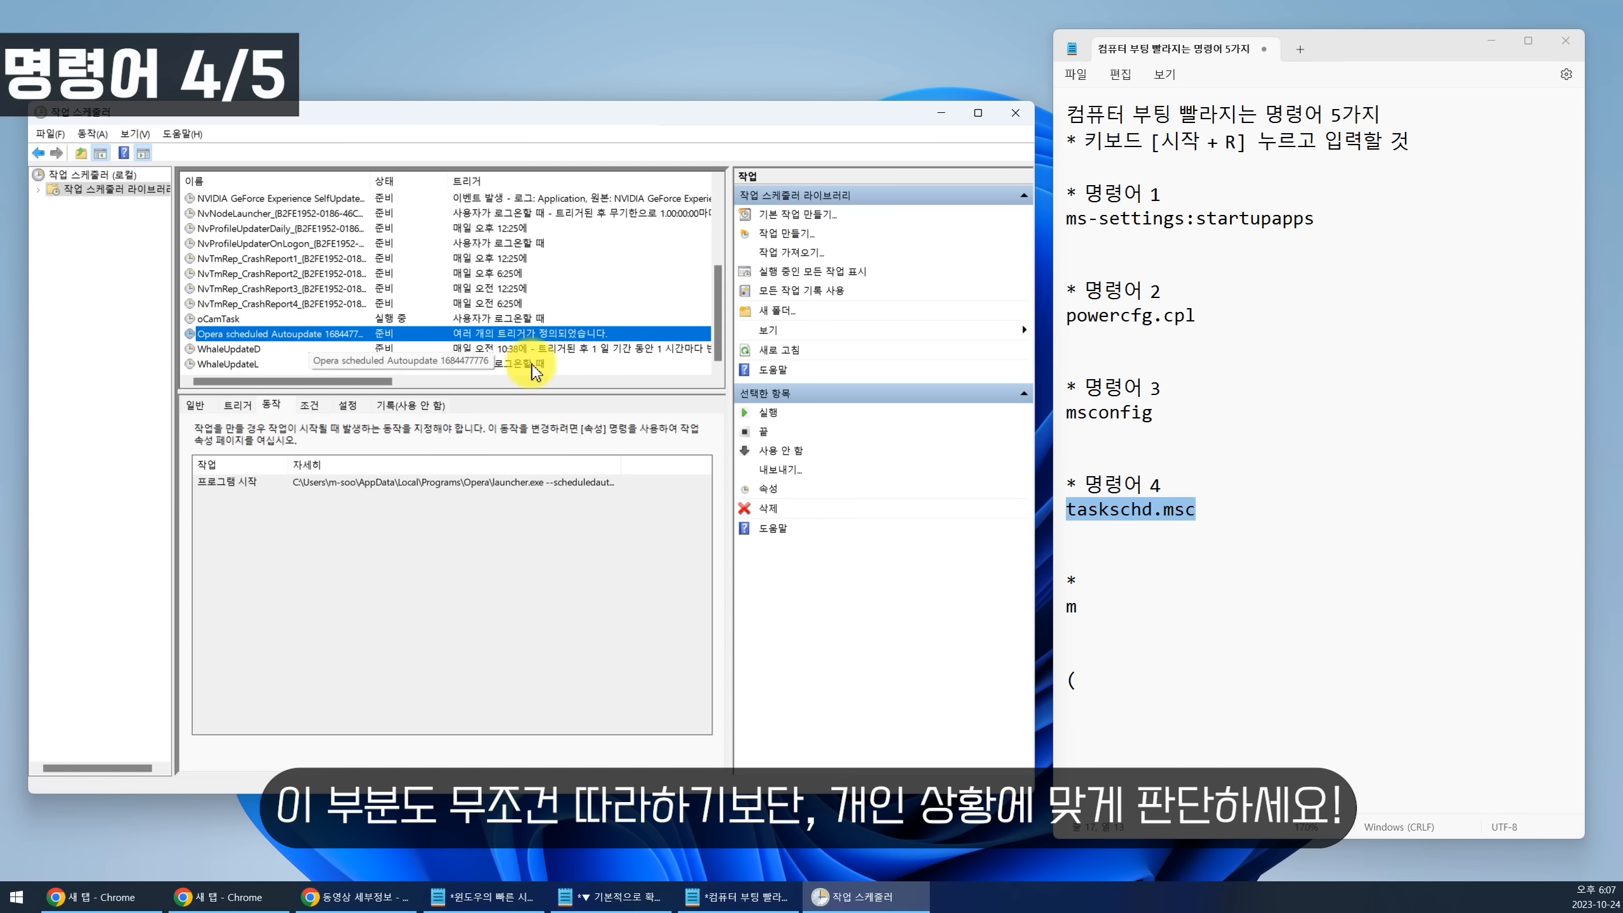
left_click(781, 450)
Disable the two Whale browser update tasks, WhaleUpdateD and WhaleUpdateL.
left_click(255, 350)
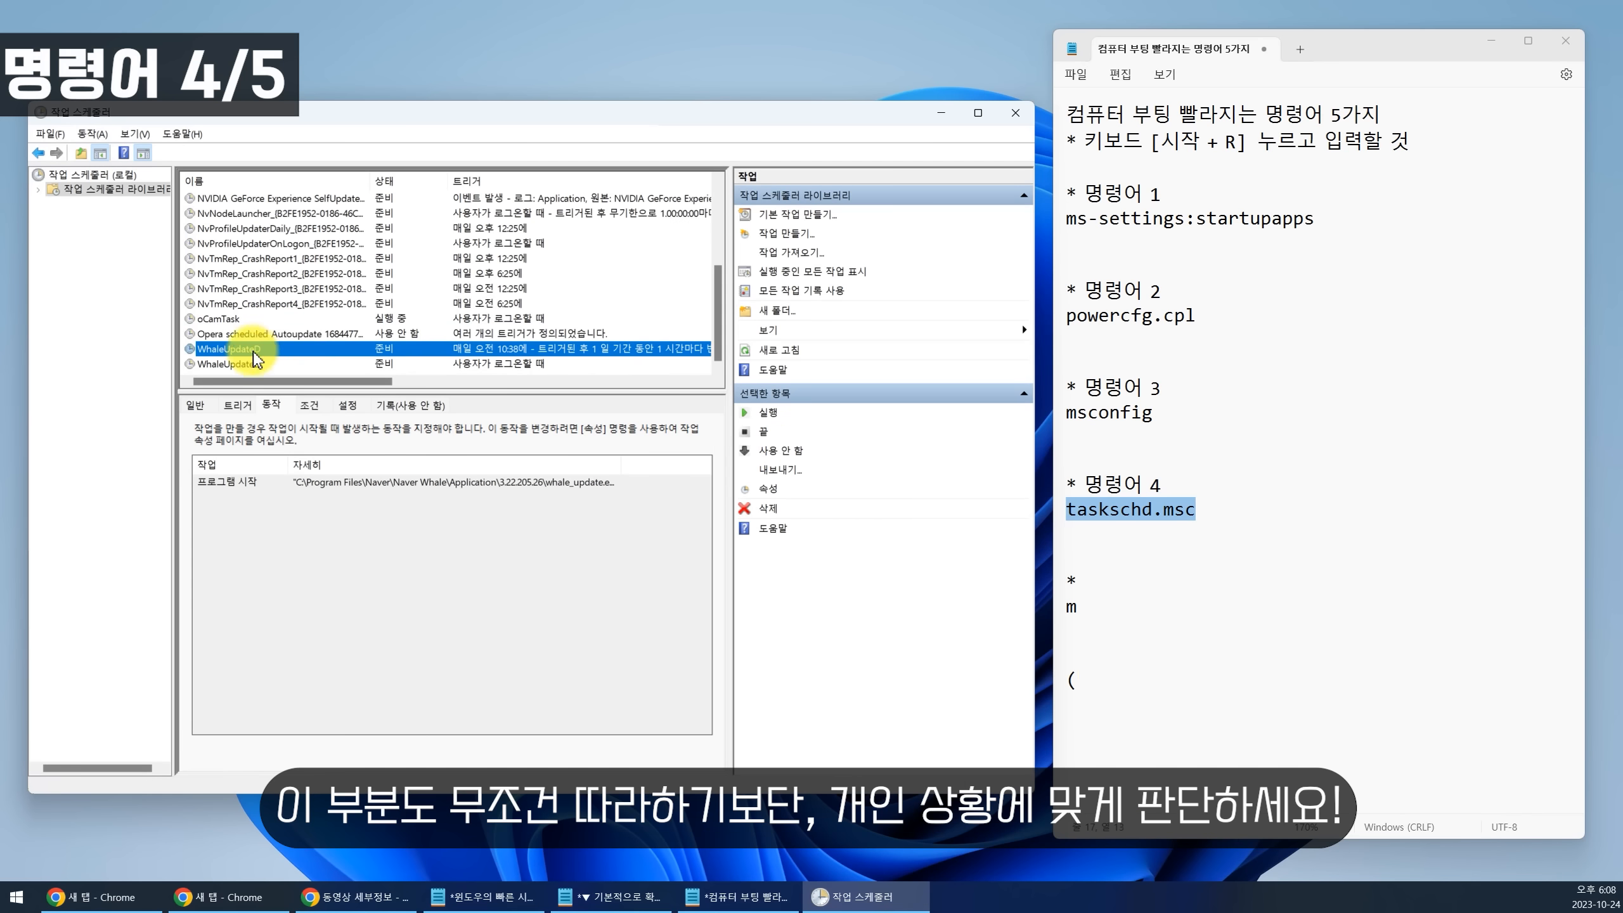
left_click(262, 364)
left_click(276, 352)
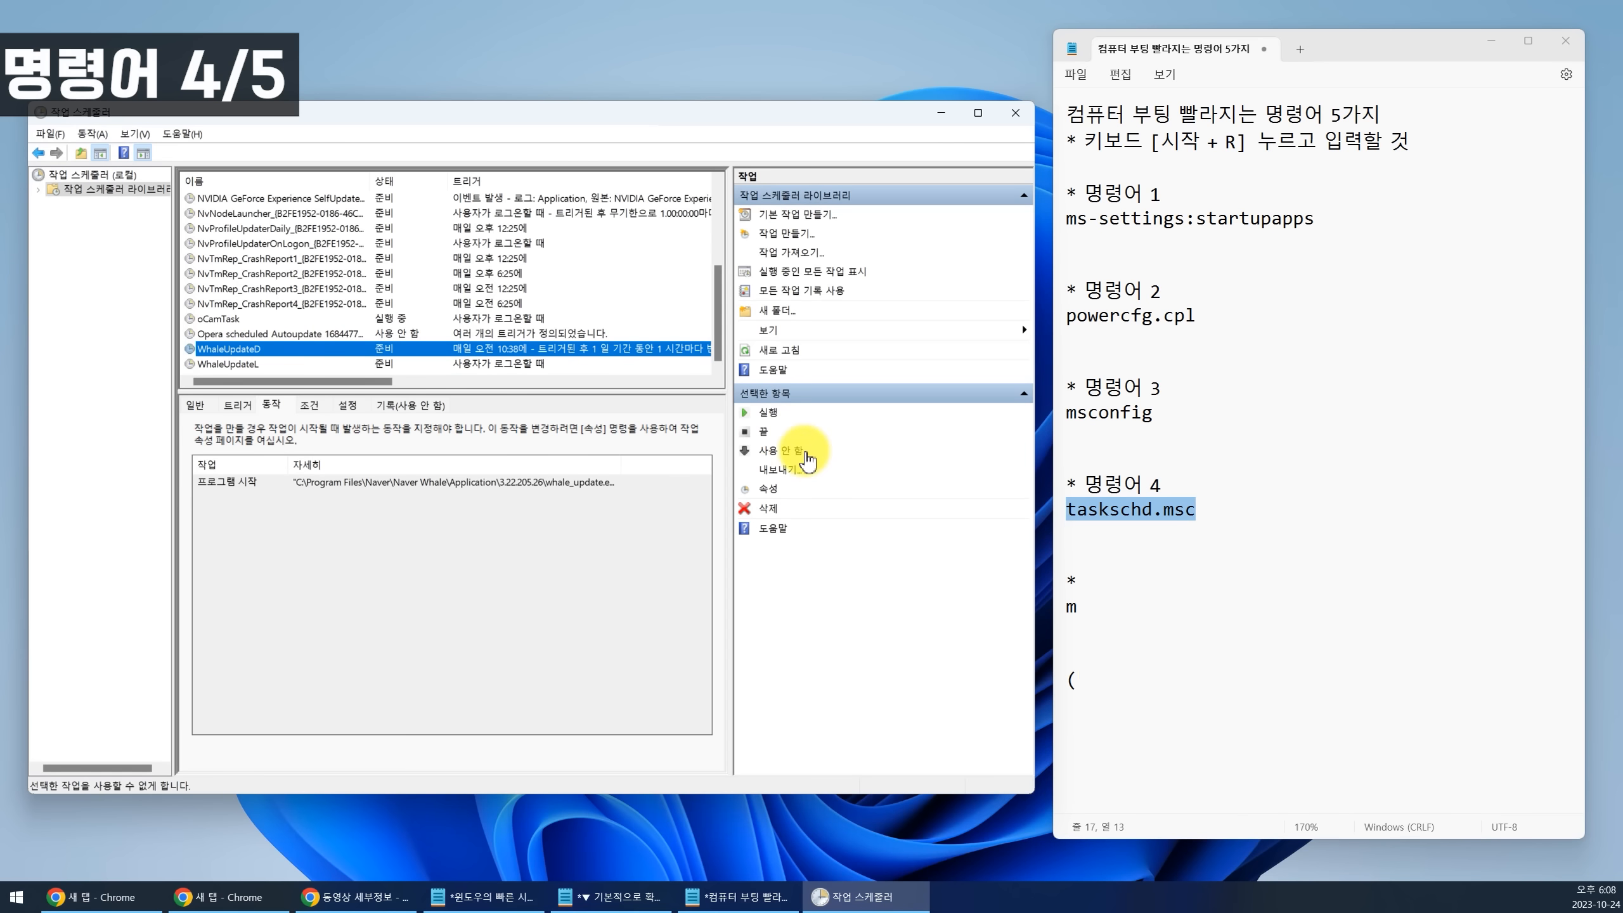
left_click(781, 450)
left_click(383, 333)
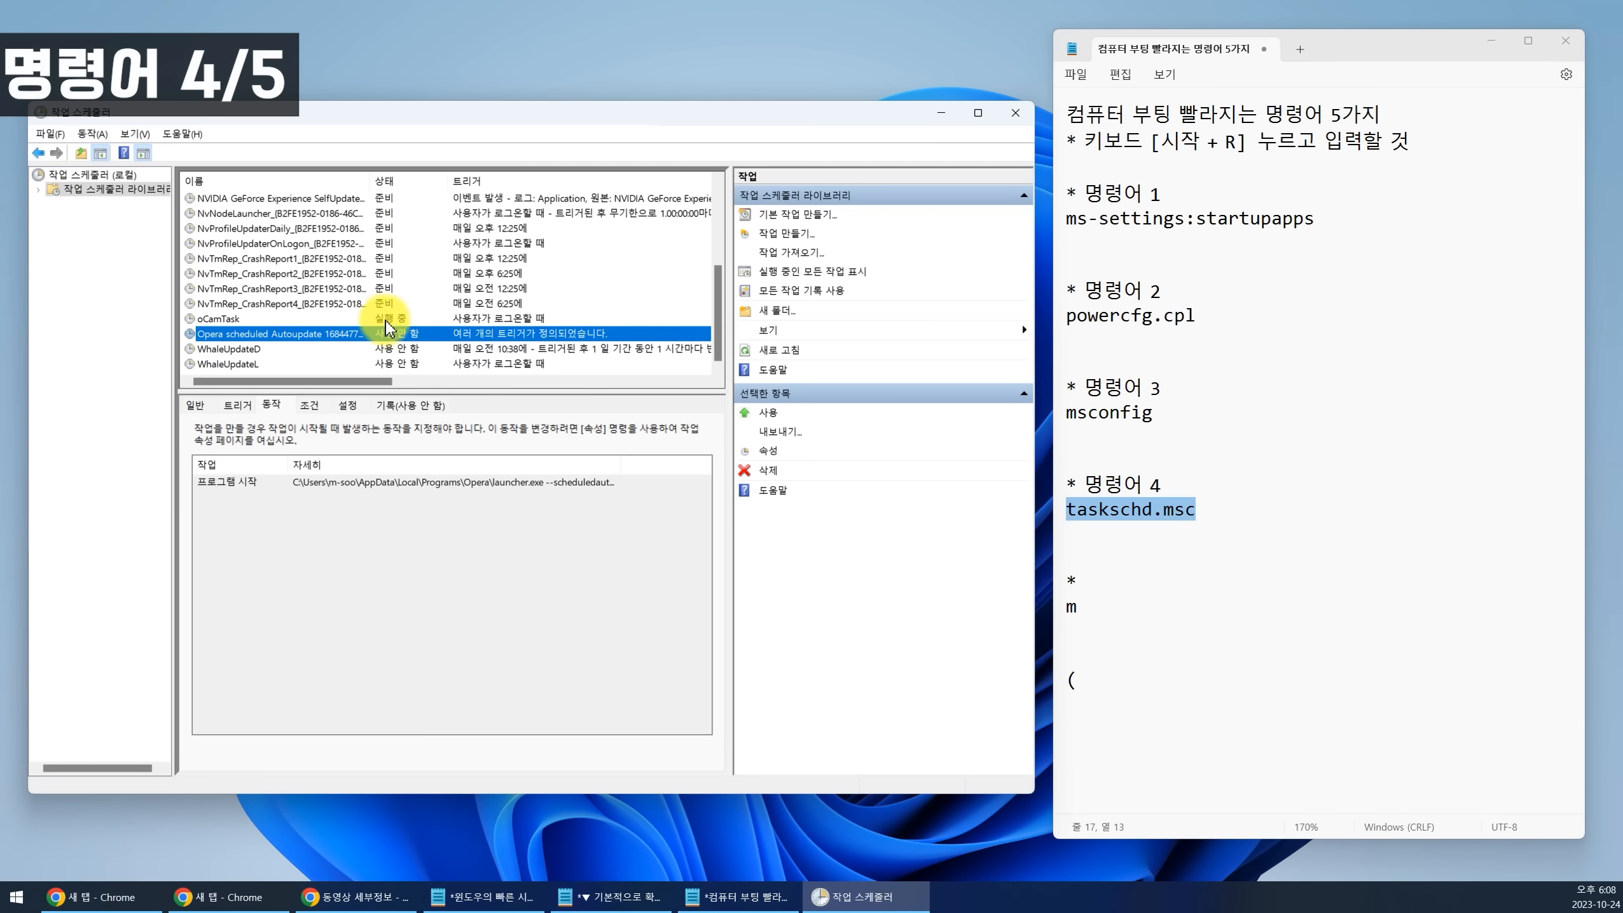
scroll(377, 313, "up", 4)
left_click(390, 181)
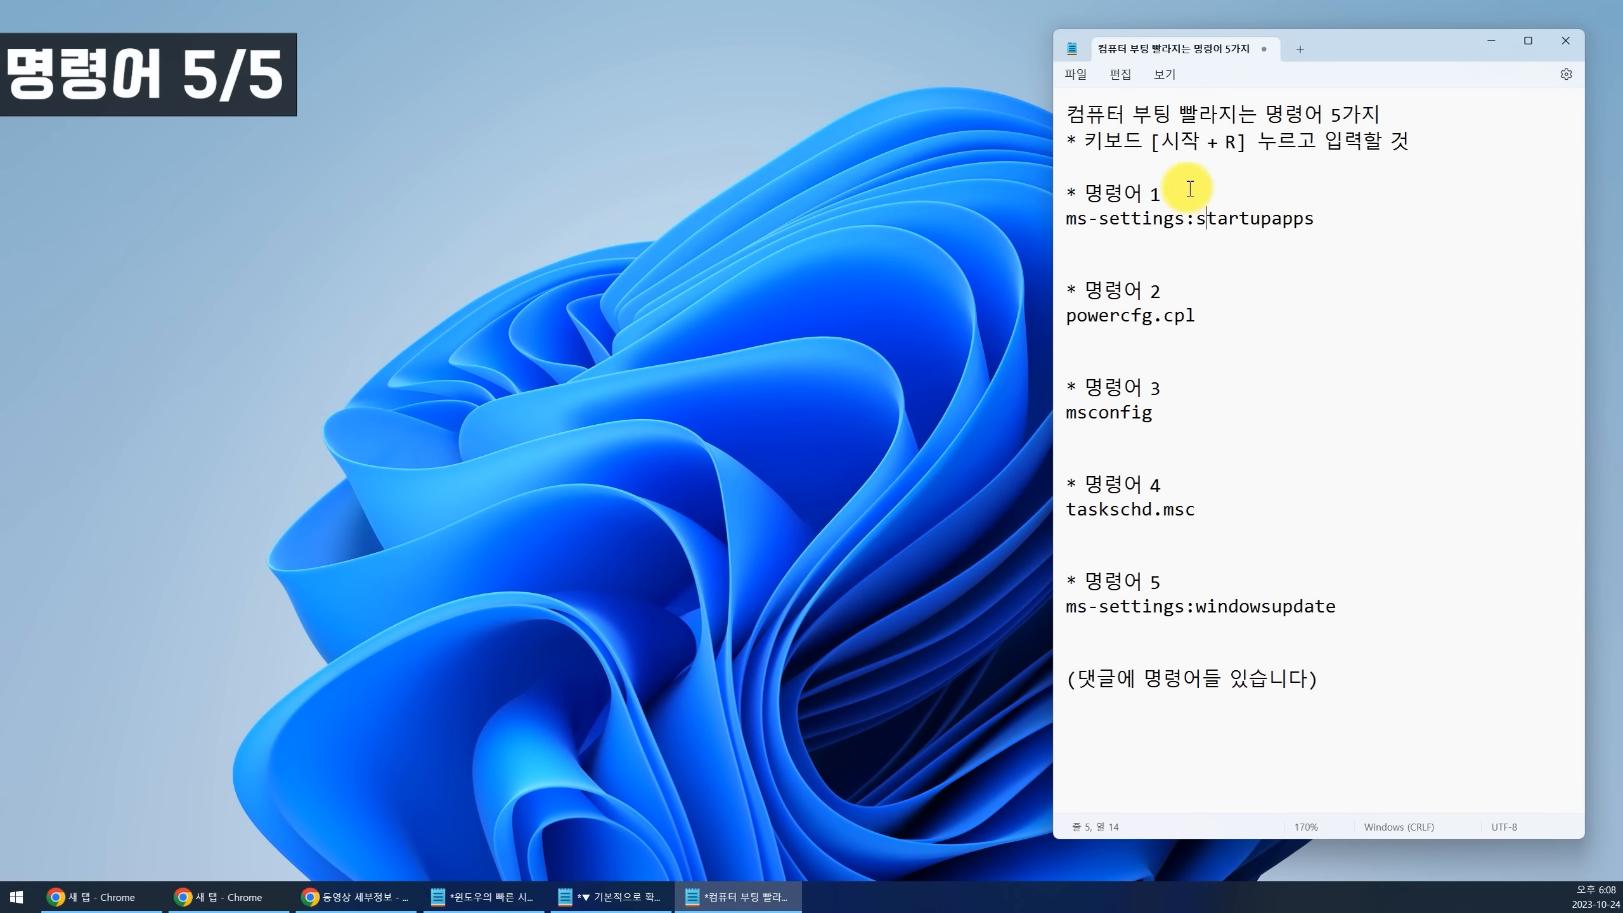
Copy the command ms-settings:windowsupdate from the note and run it to open the Windows Update settings.
key("super+r")
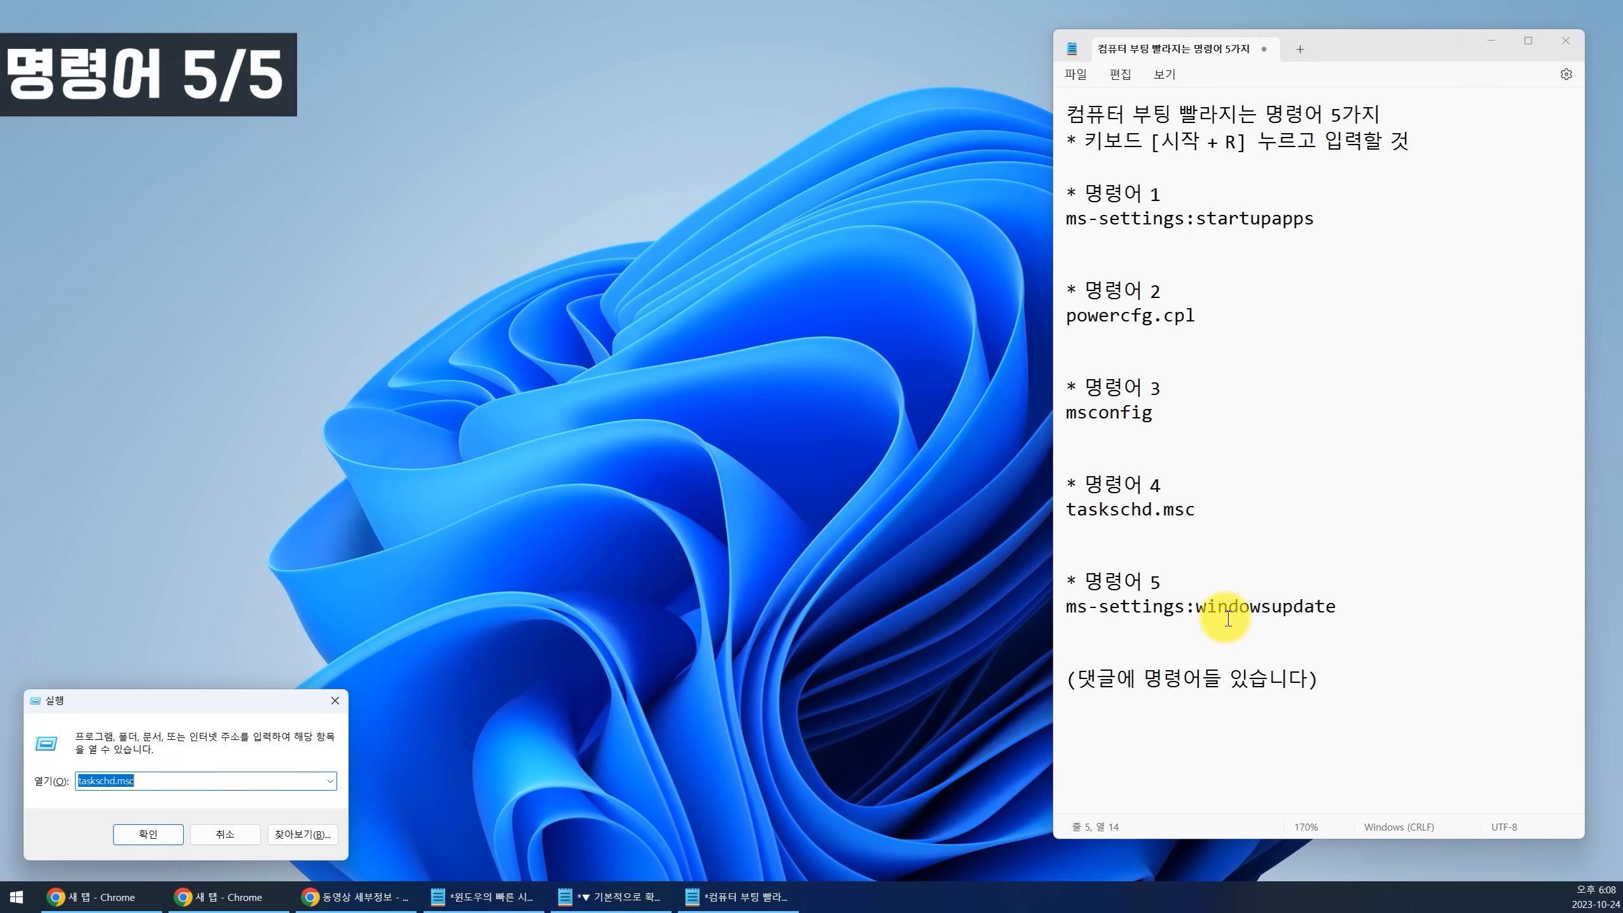
left_click_drag(1361, 605, 996, 605)
key("ctrl+c")
left_click(144, 775)
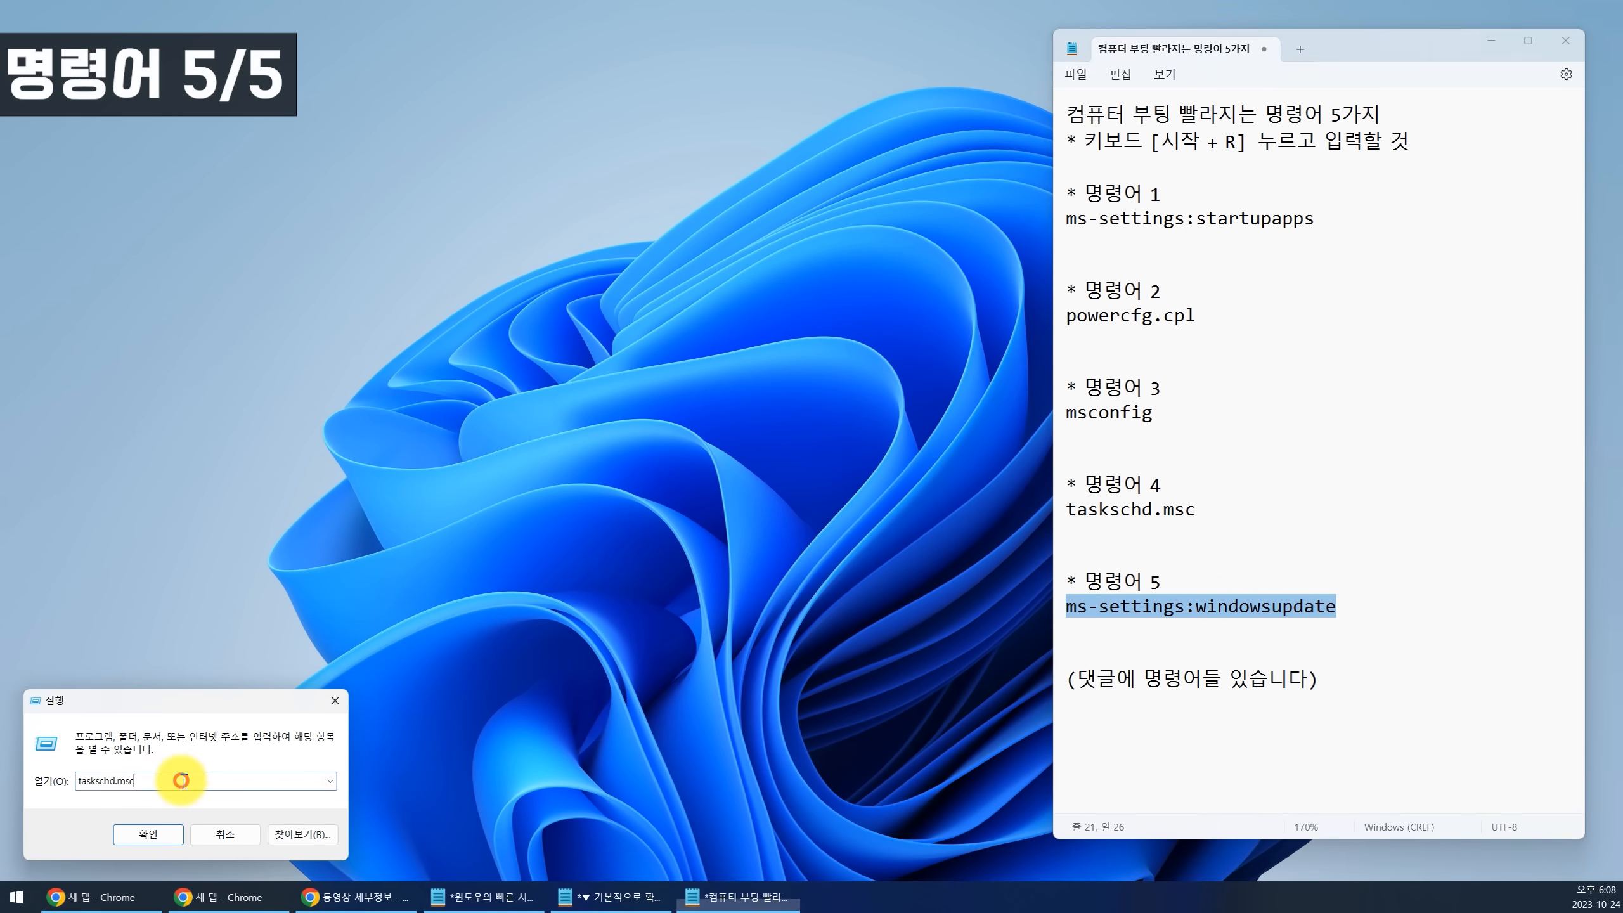
key("ctrl+v")
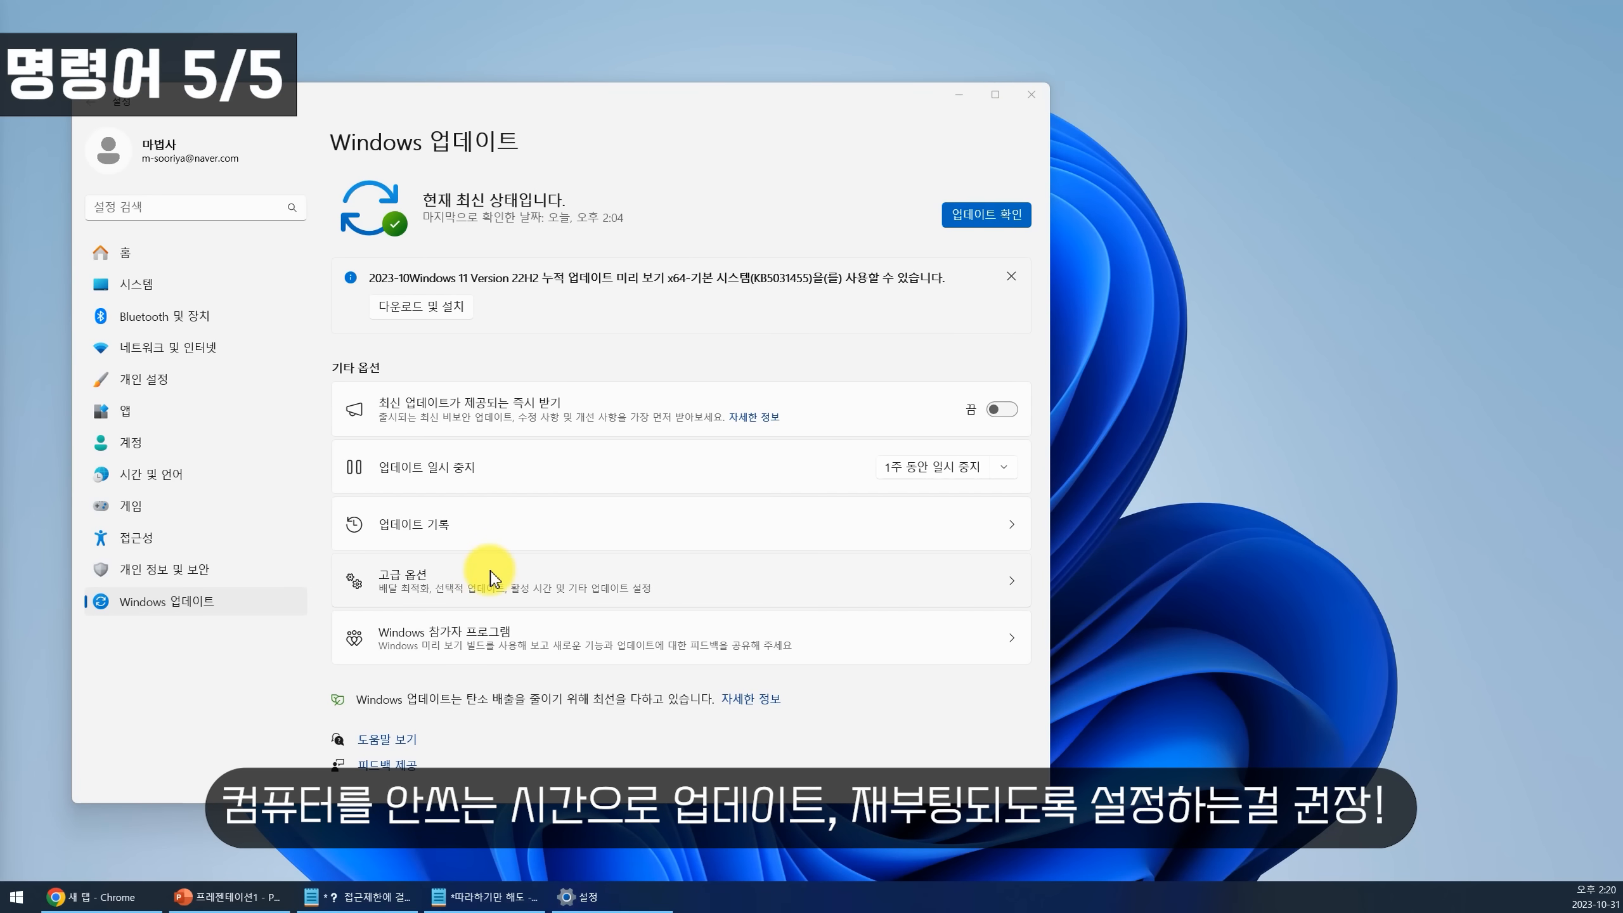
Open the advanced options of Windows Update and set the active hours adjustment to manual (수동).
left_click(487, 584)
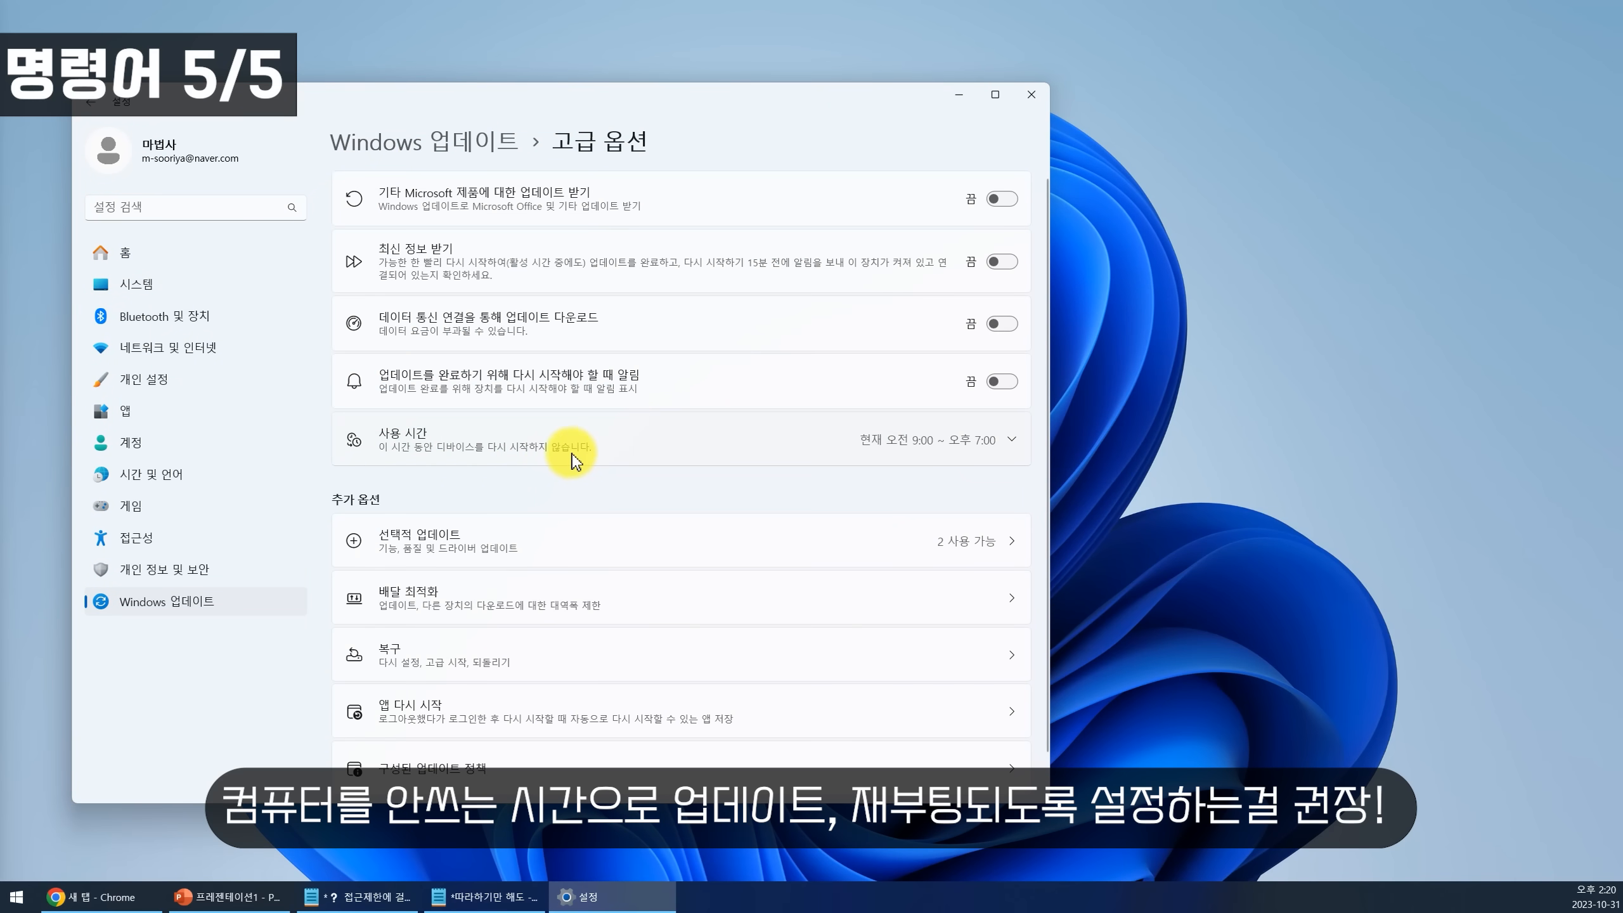
left_click(1000, 442)
left_click(941, 491)
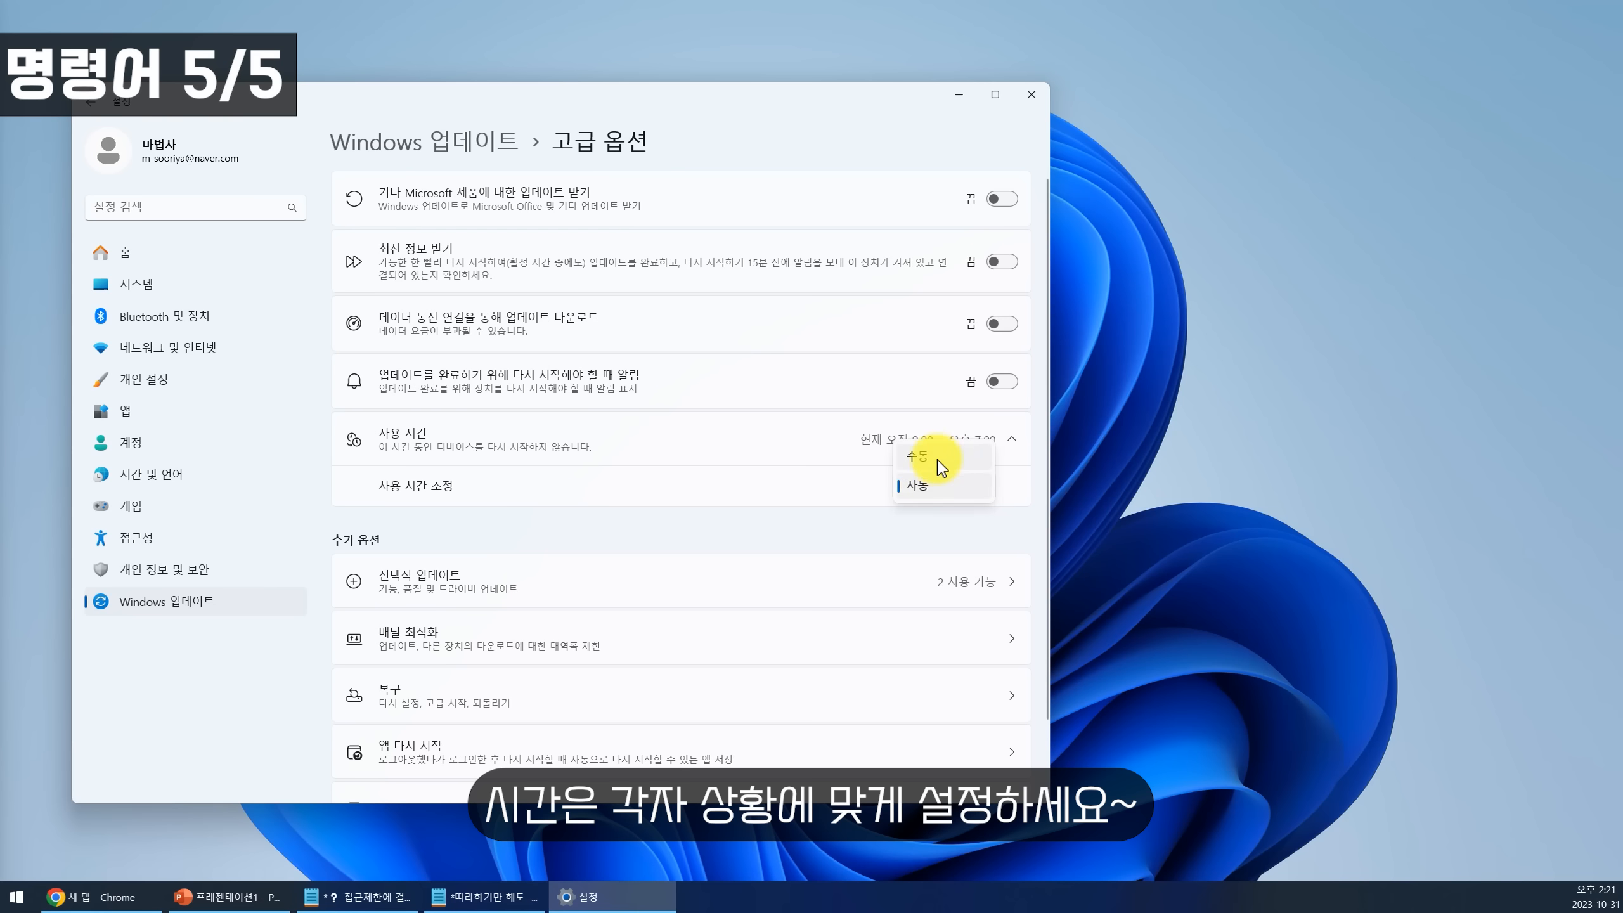
left_click(938, 458)
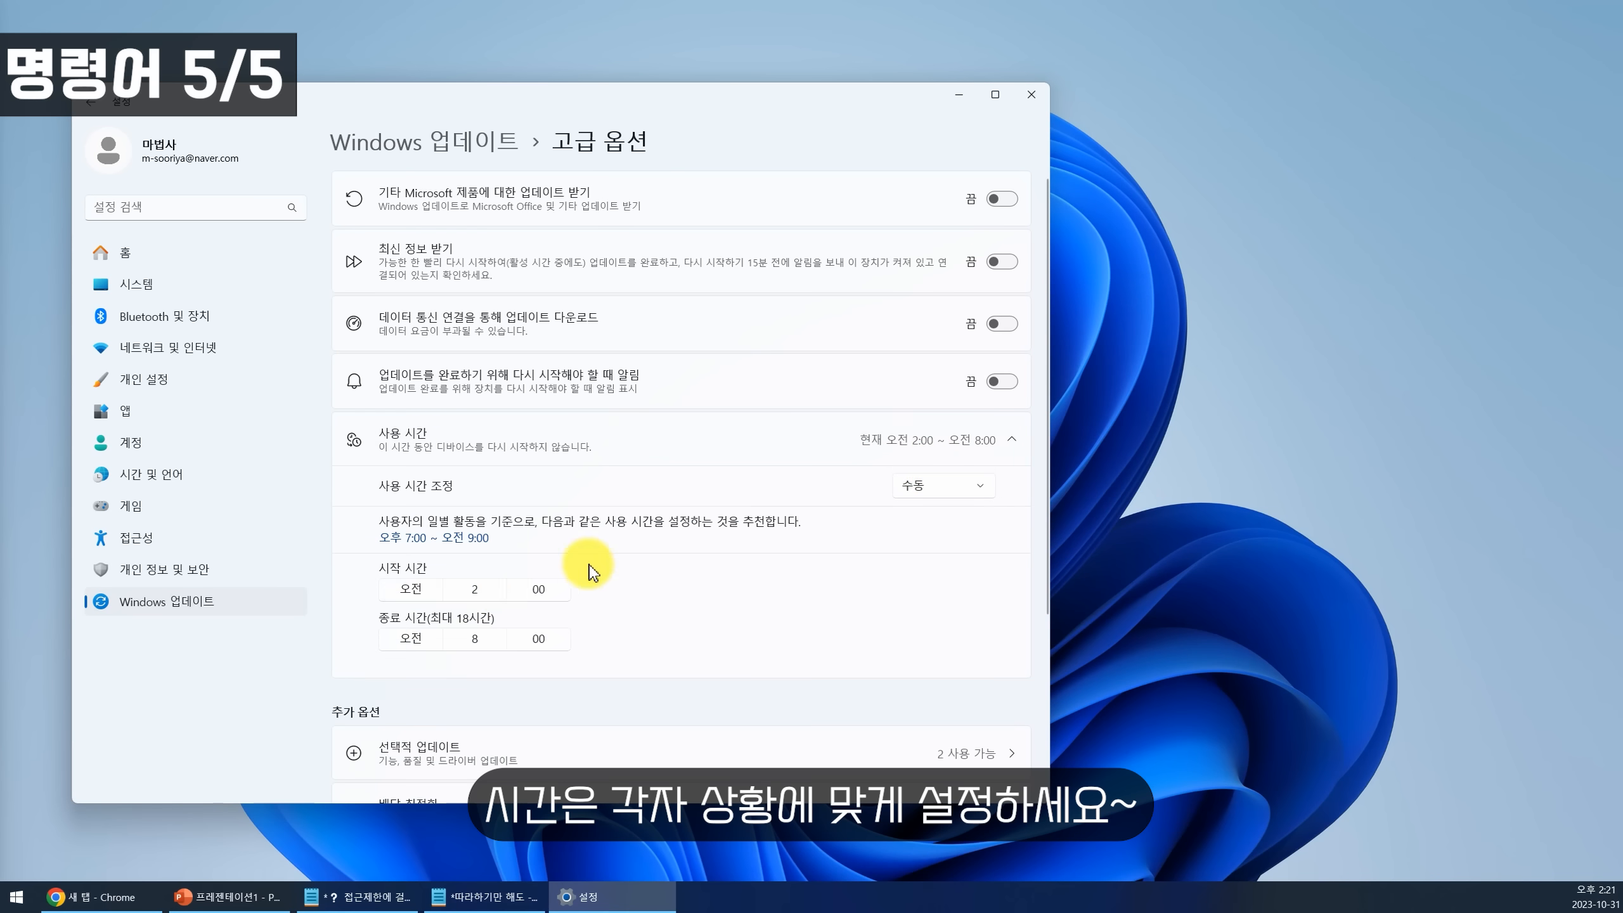
Set the start time of the active hours to 6:00 AM (오전 6:00).
left_click(487, 598)
scroll(481, 590, "down", 4)
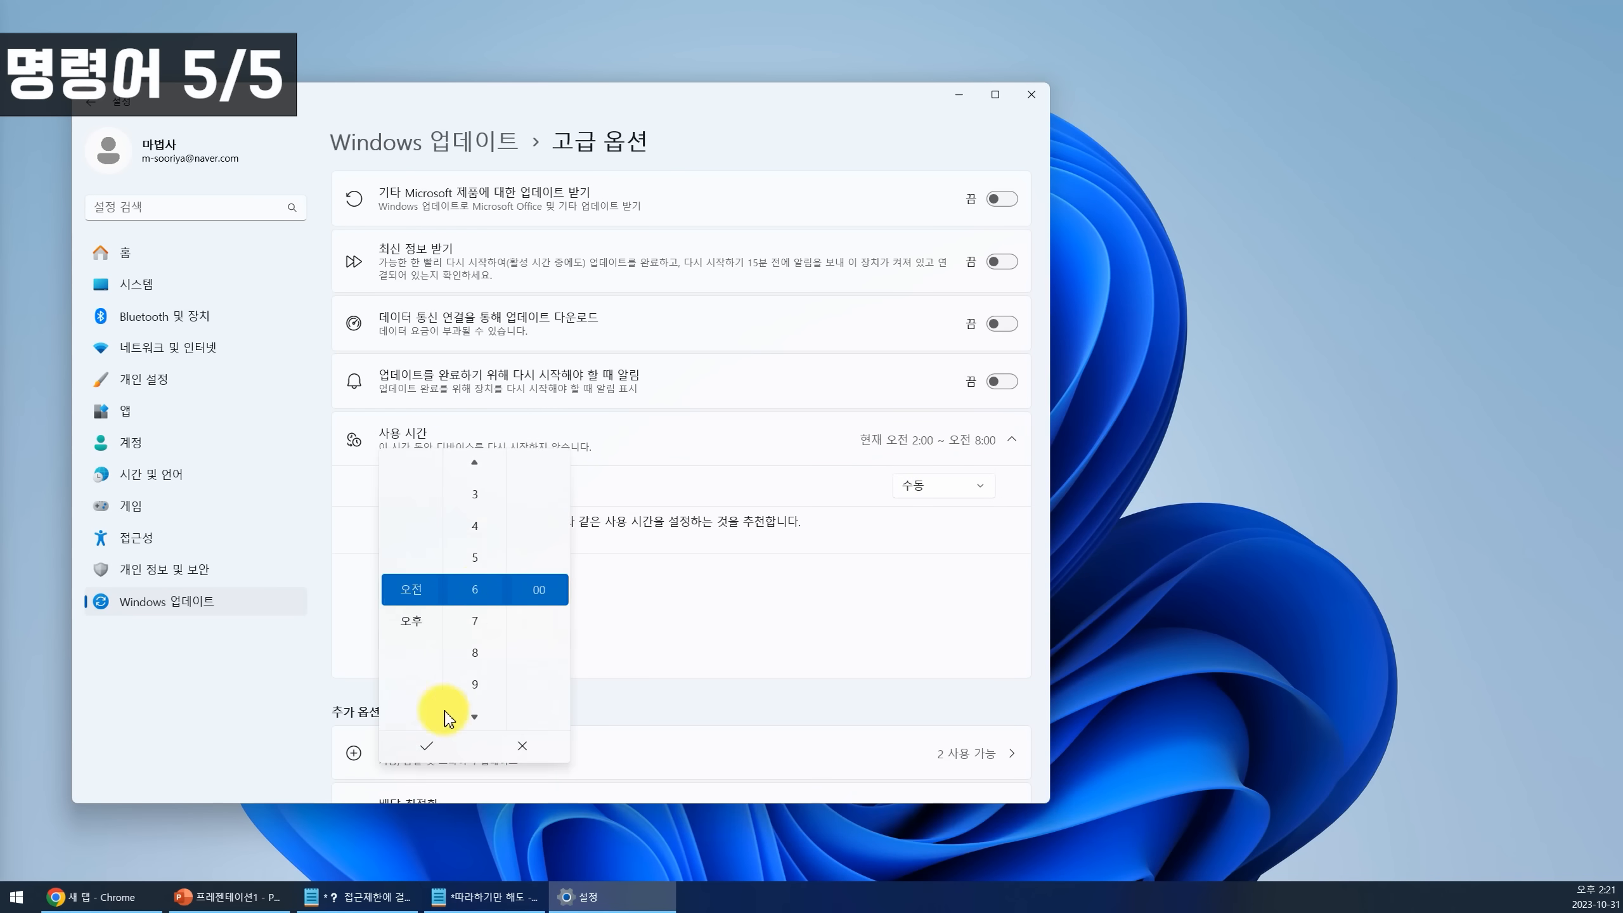
left_click(428, 748)
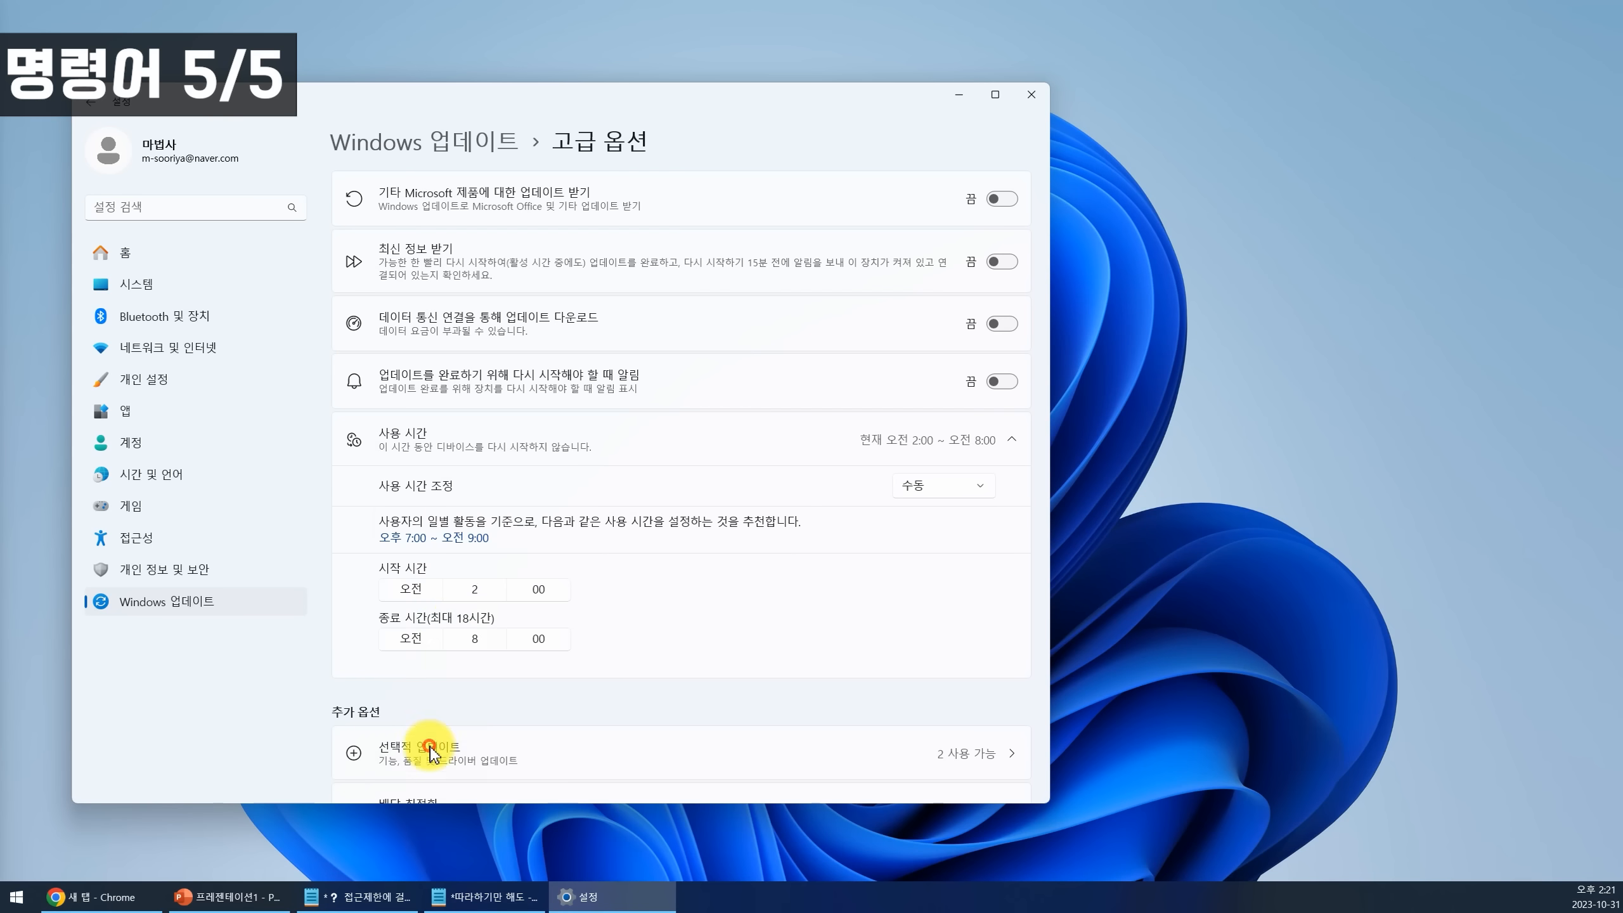
Set the end time of the active hours to 12:00 PM (오후 12:00).
left_click(418, 640)
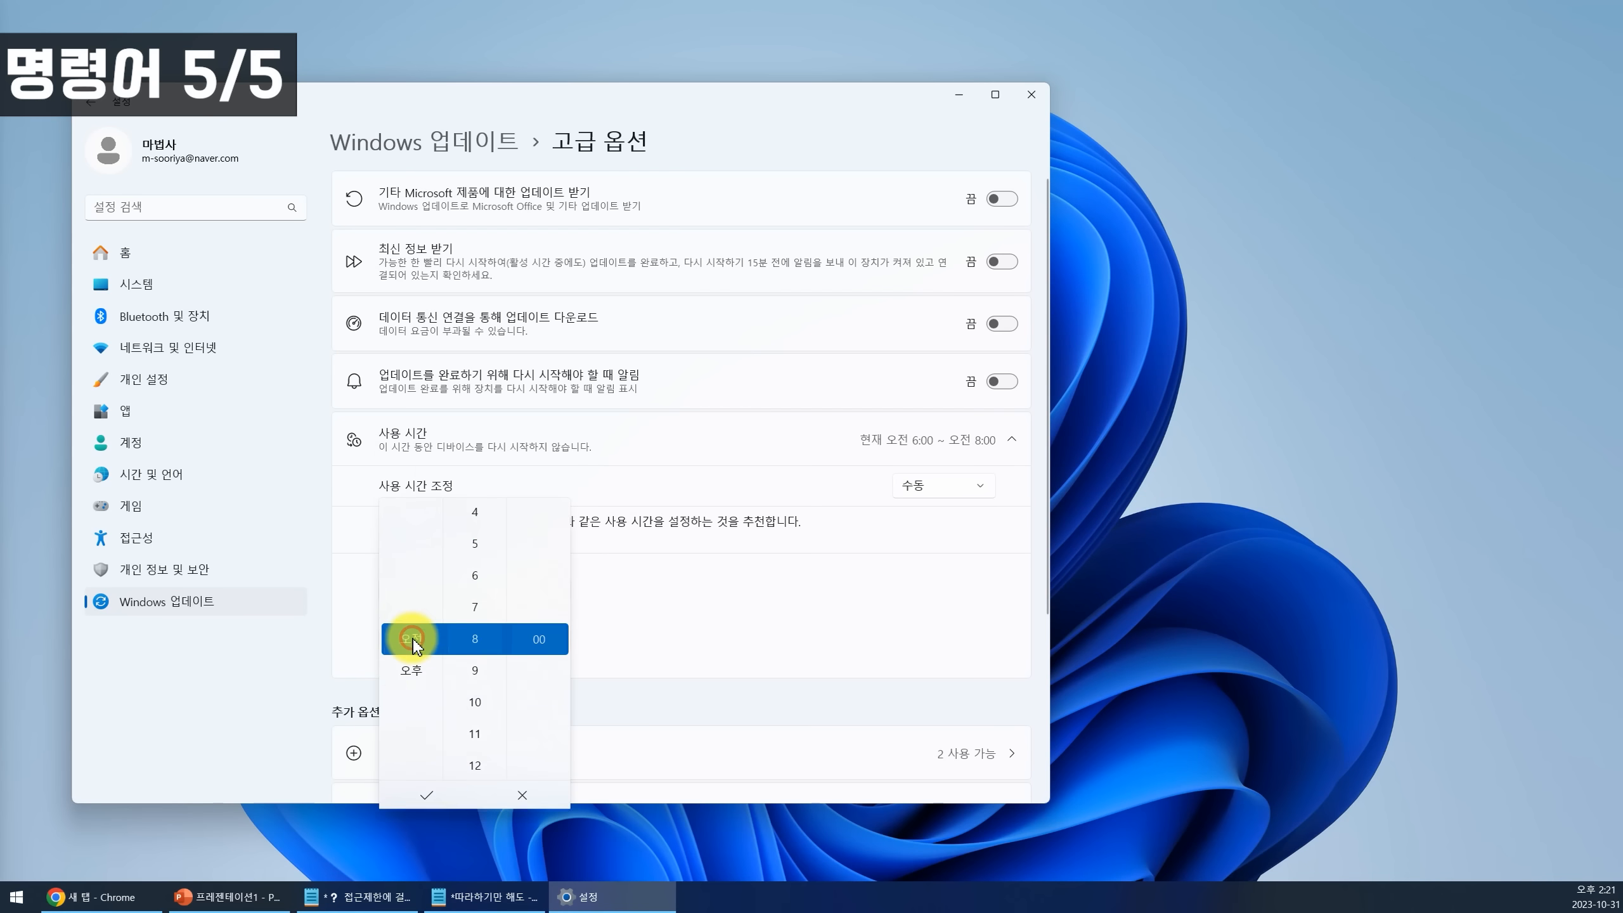
left_click(414, 672)
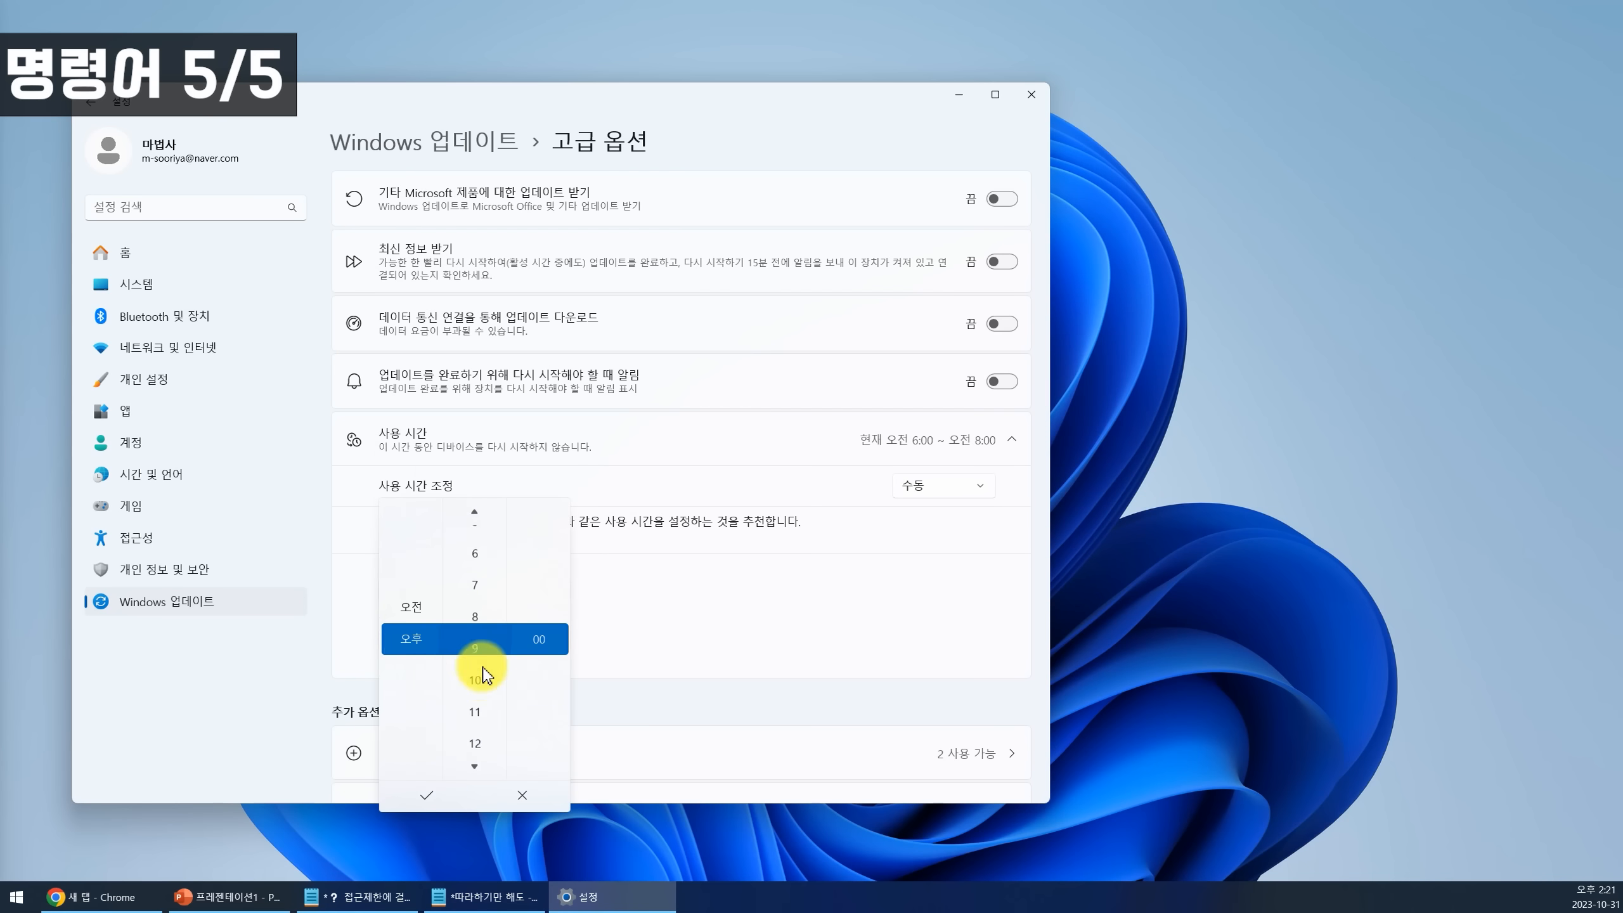
left_click(476, 702)
left_click(478, 703)
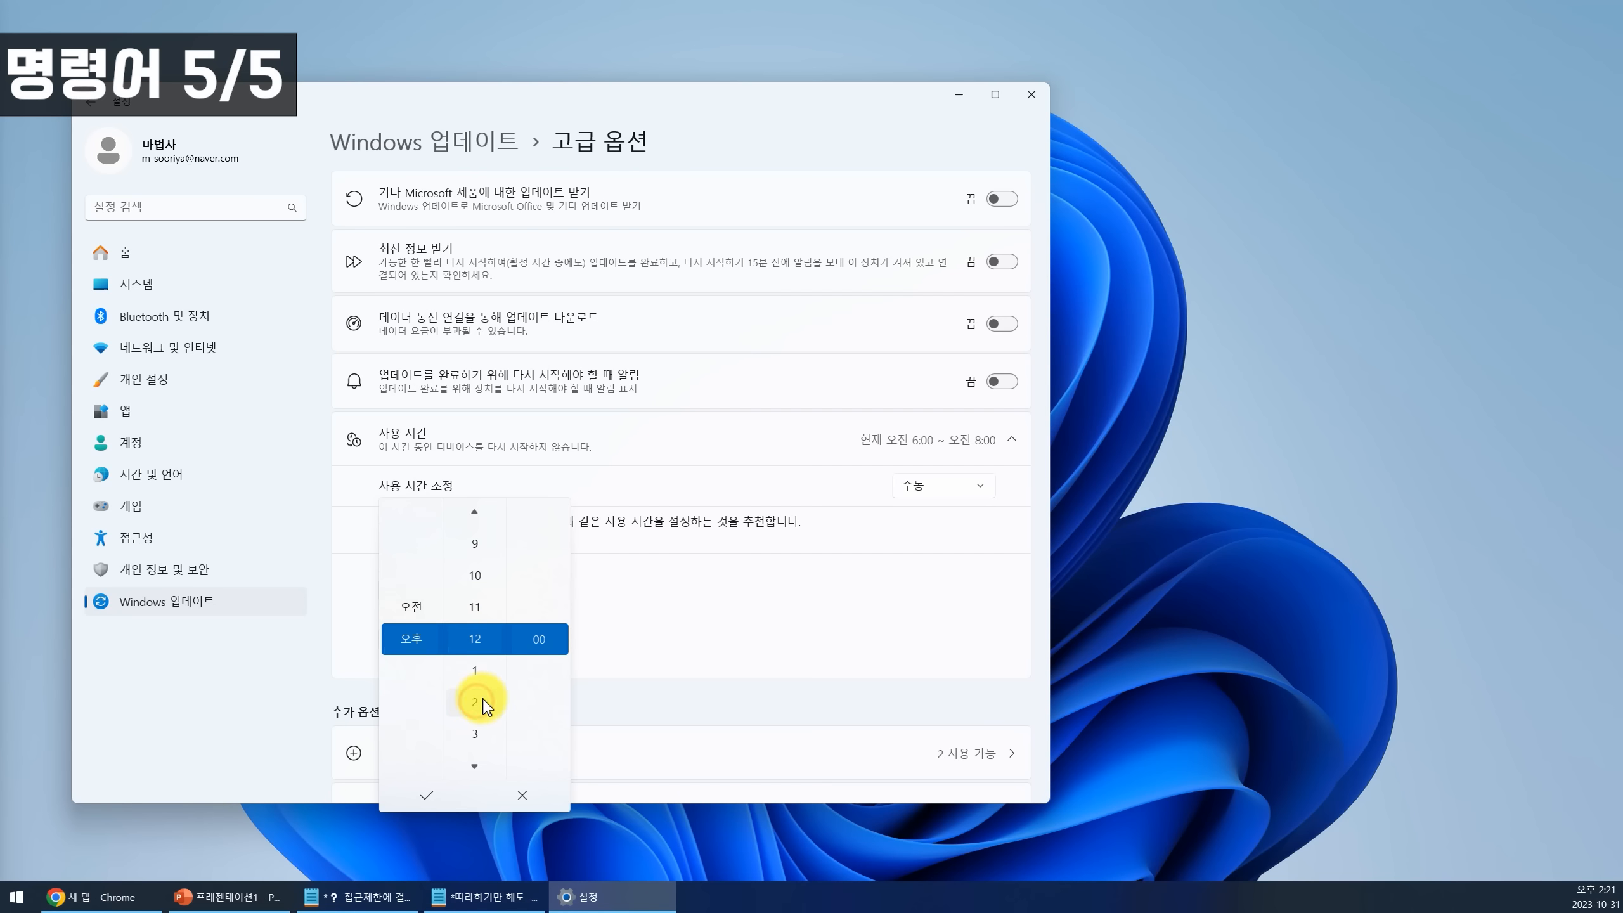
left_click(424, 802)
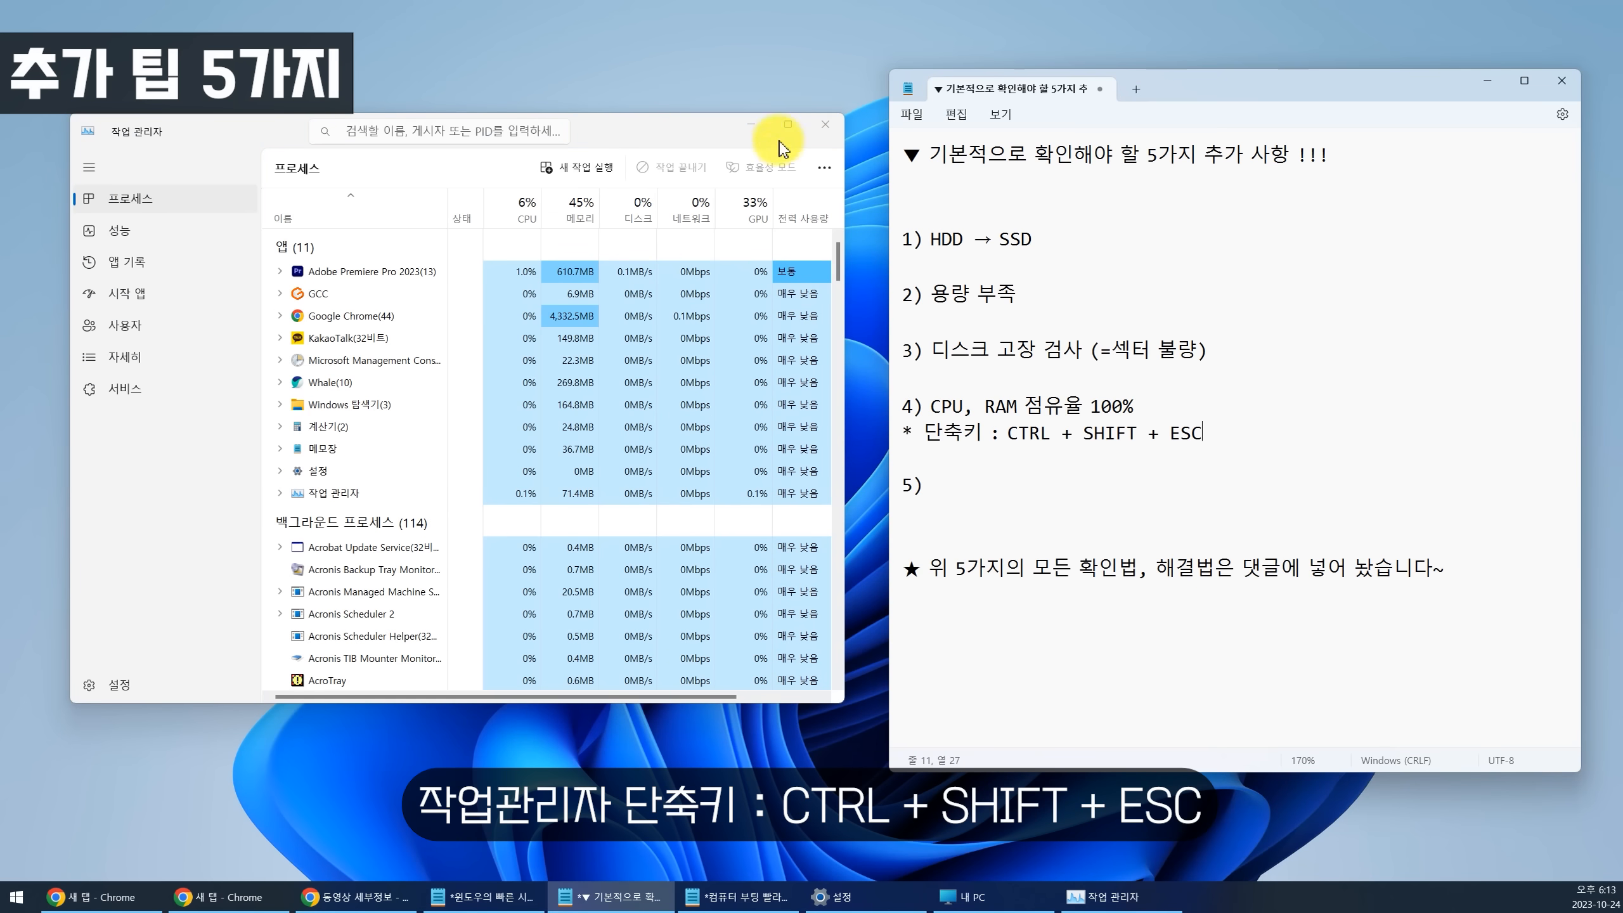
Close Task Manager and review the shortcut for opening it in the note of additional tips.
left_click(824, 125)
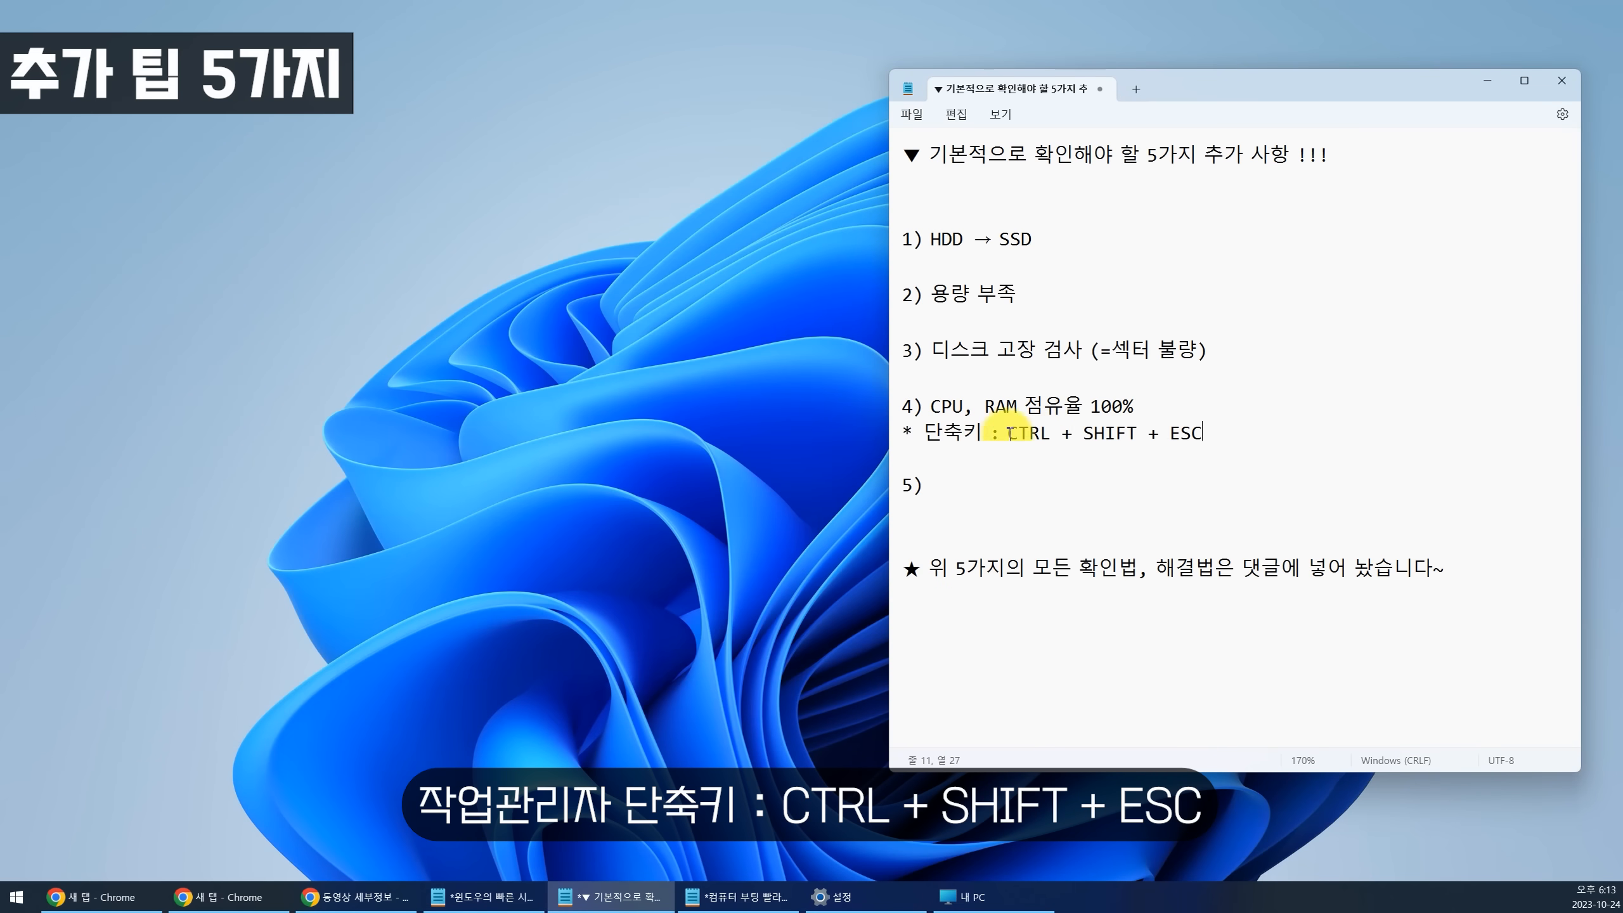
left_click_drag(1083, 433, 1265, 425)
left_click(1266, 427)
key("ctrl+shift+Escape")
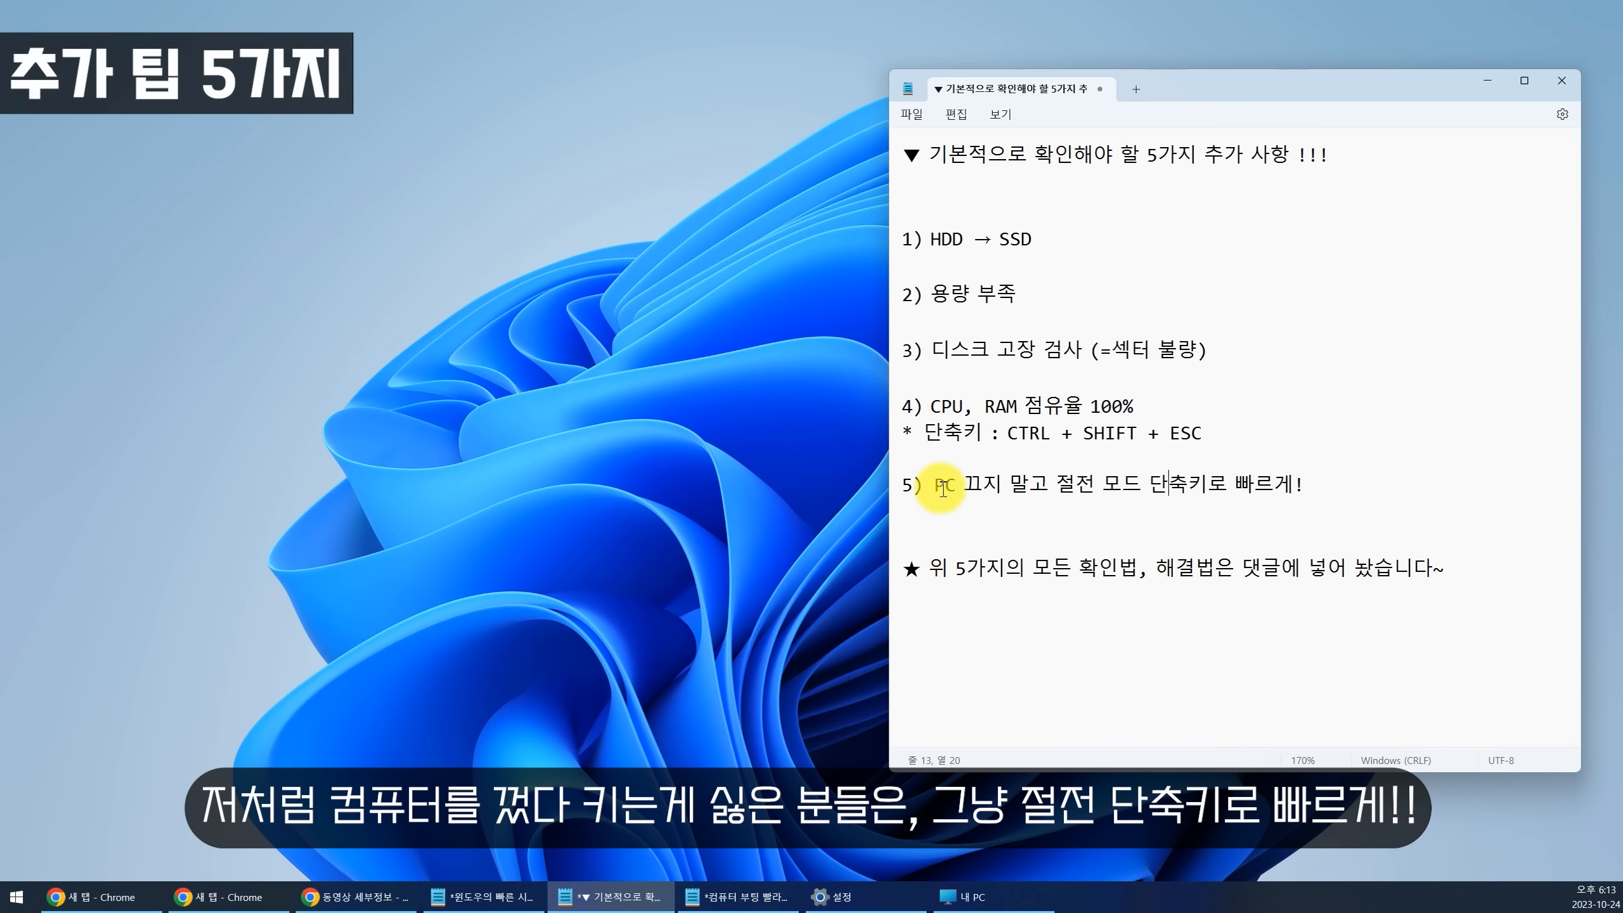
left_click_drag(938, 483, 1015, 282)
left_click(1183, 492)
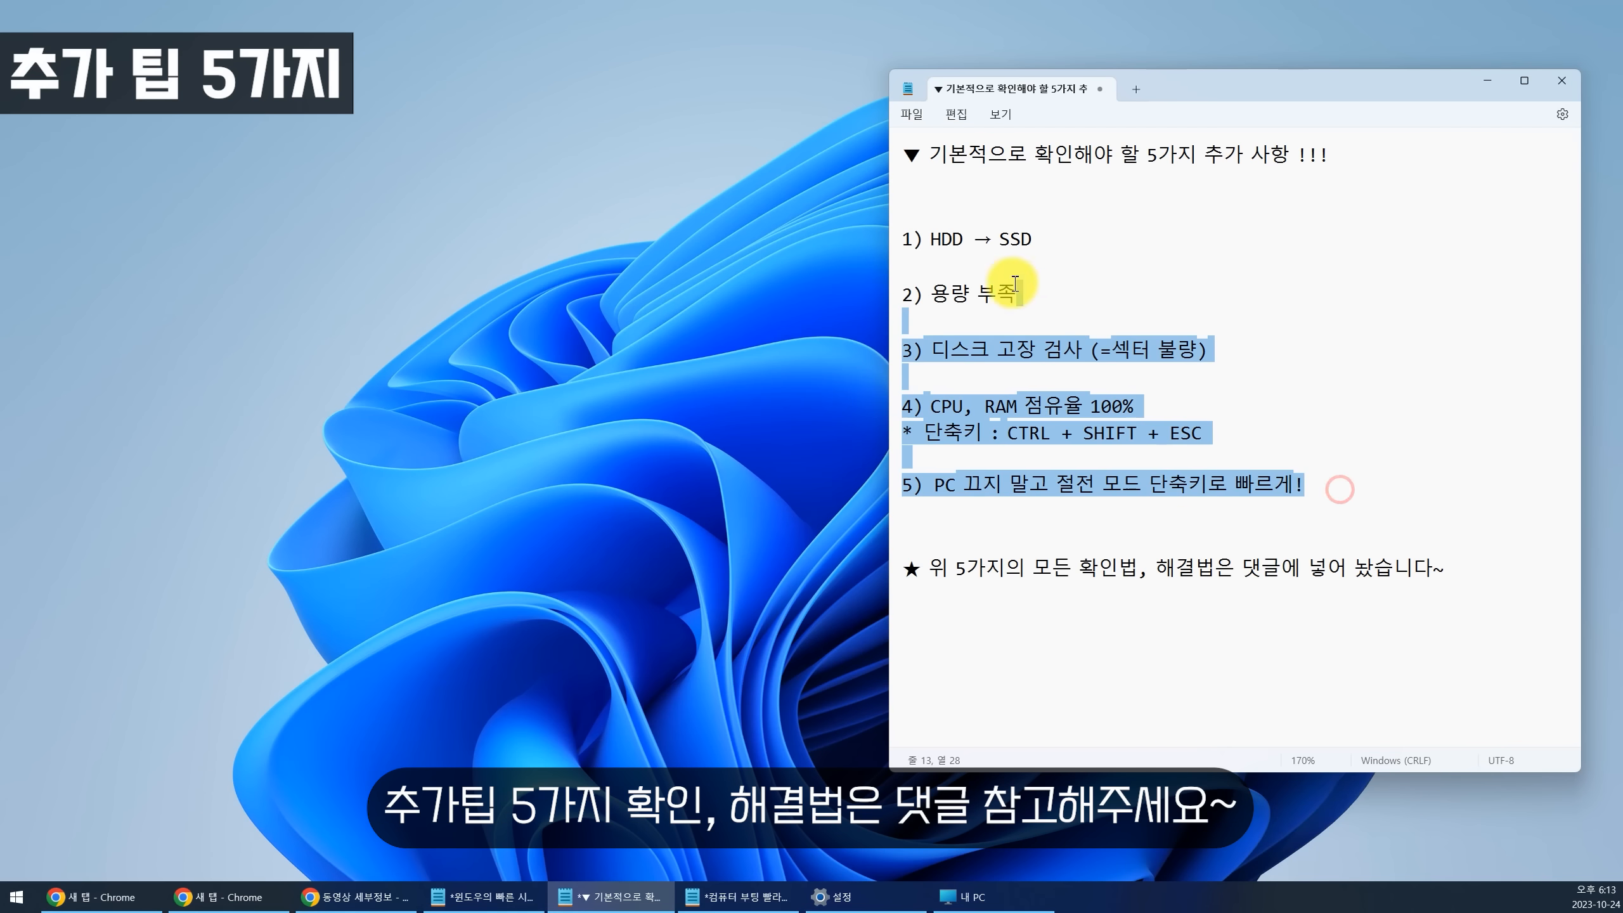
left_click(1109, 292)
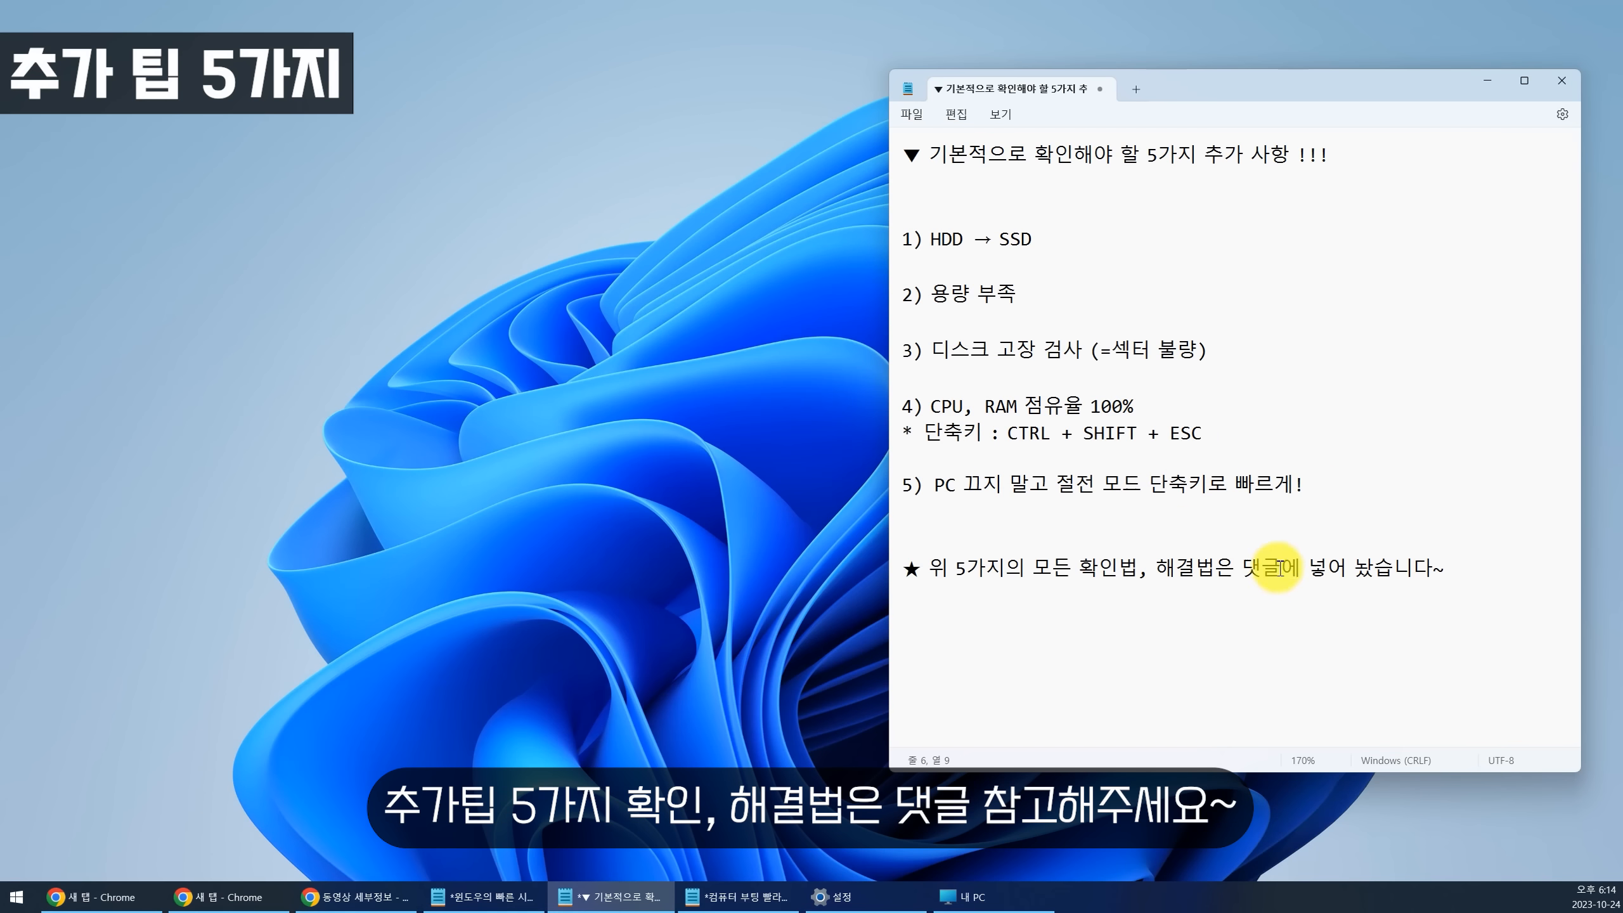